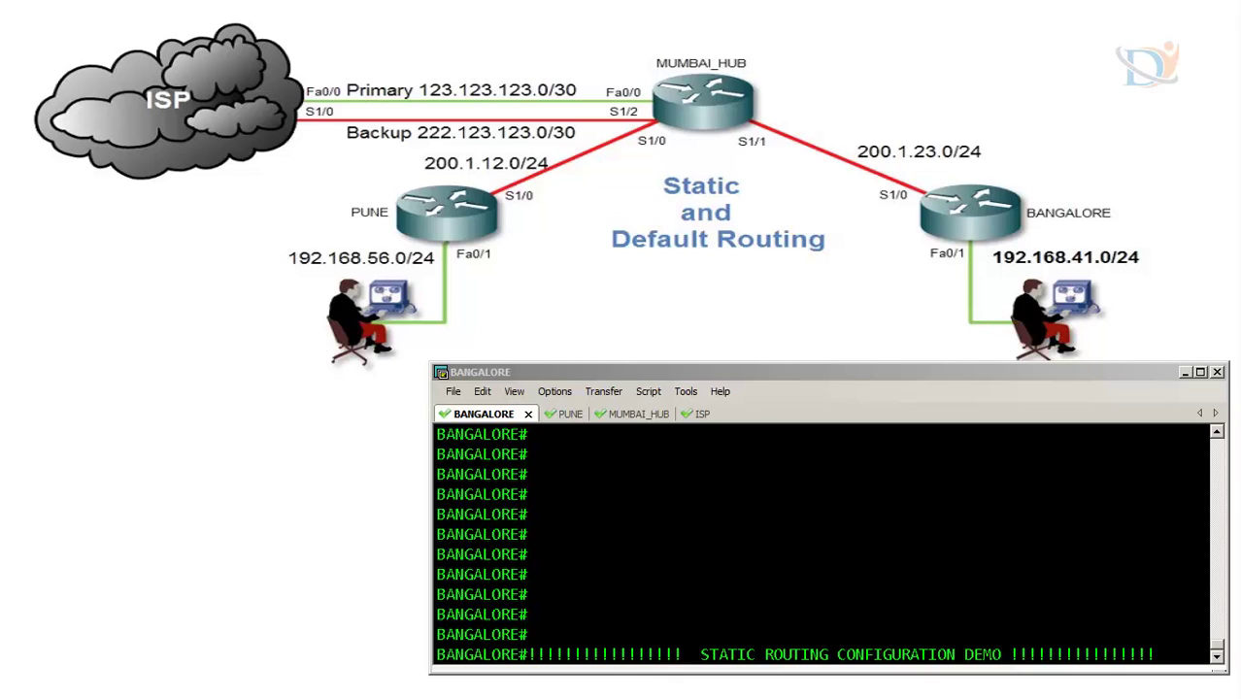
Add the comment '! Lets configure basic static on all the routers' to the BANGALORE console.
left_click(711, 609)
key("Return")
type("! Let")
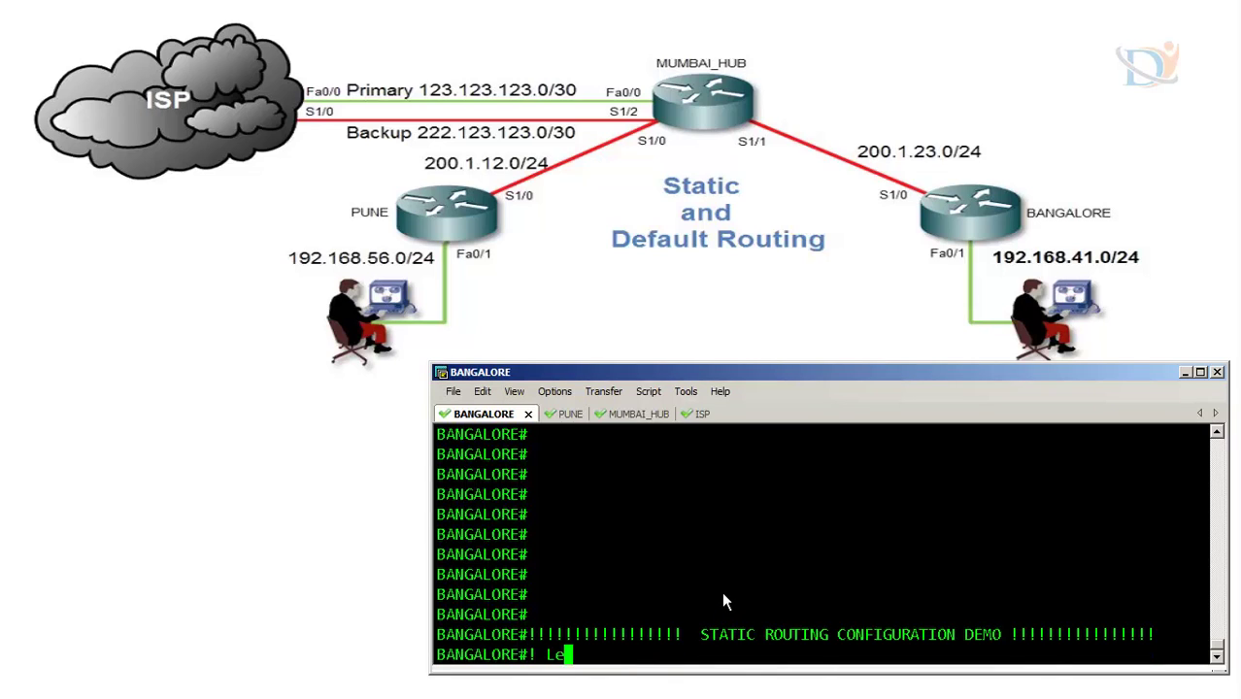
key("Tab")
type("s configure basic static on all the routers")
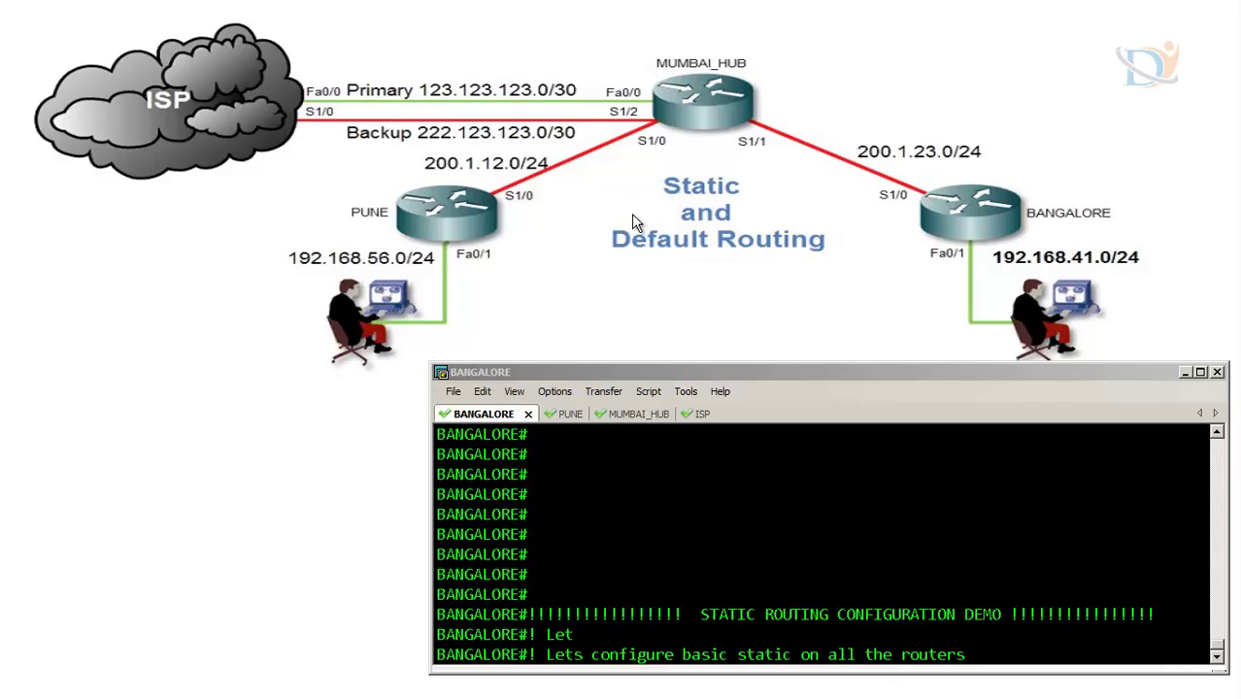
left_click(703, 568)
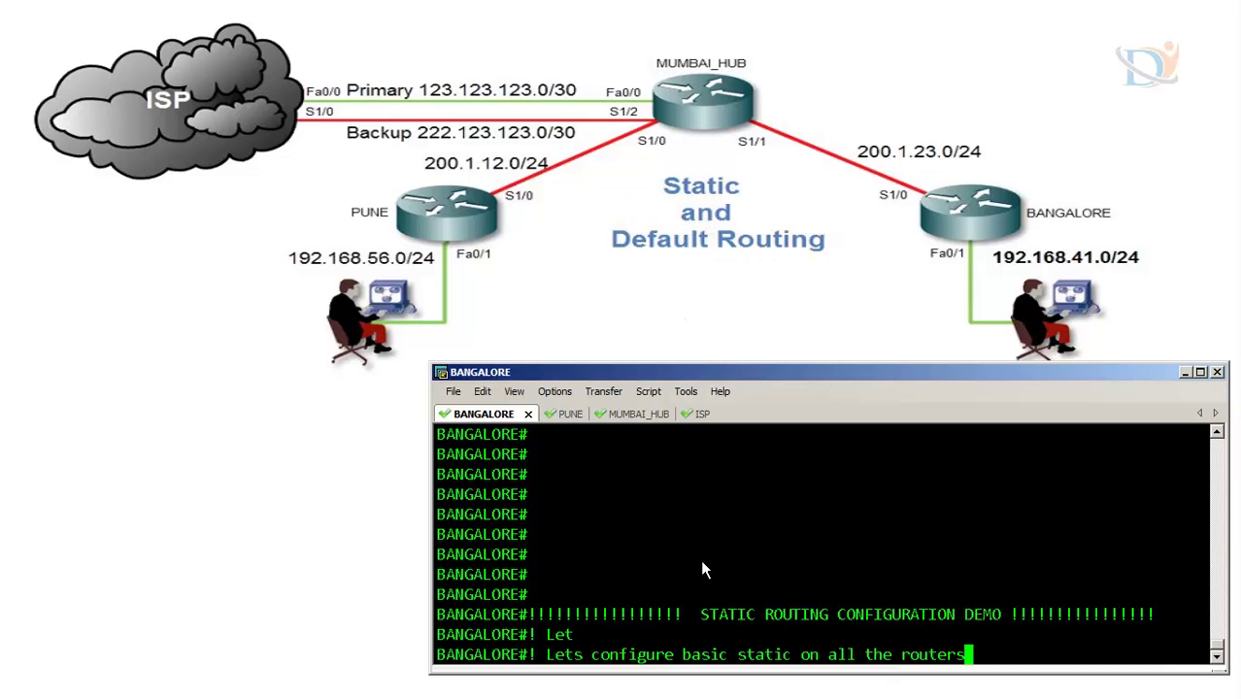
key("Return")
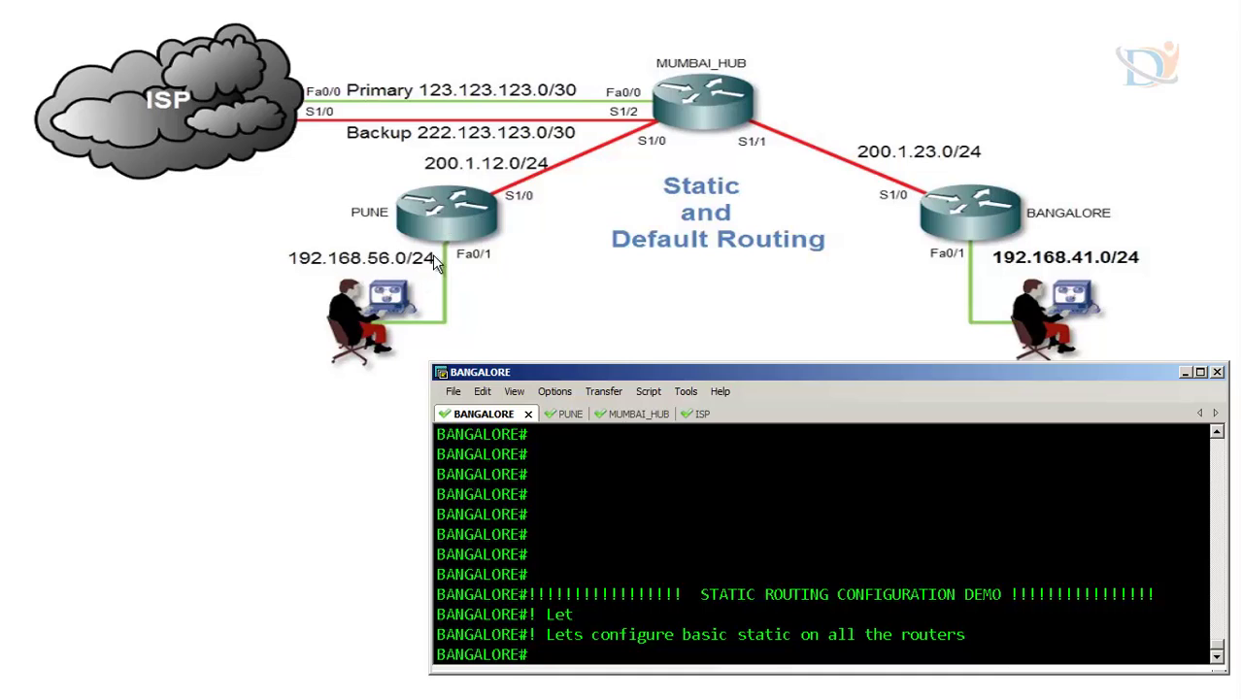
Enter global configuration mode with conf t on both BANGALORE and PUNE.
left_click(939, 613)
type("conf t")
key("Return")
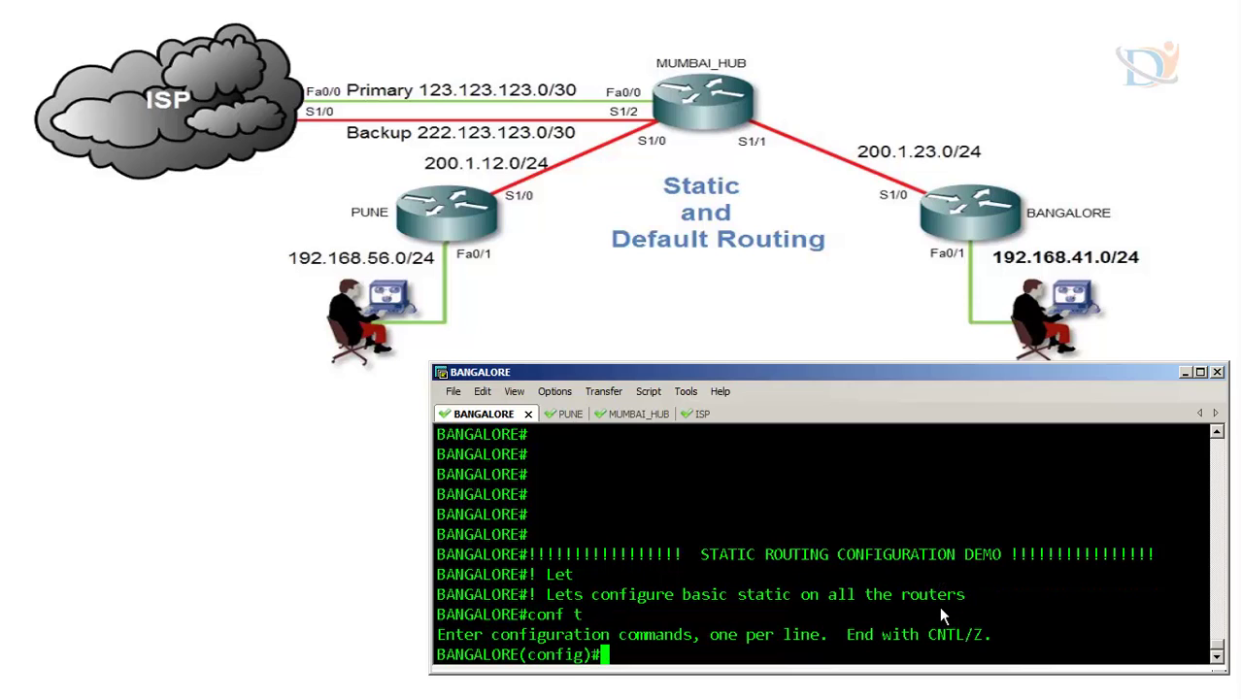
left_click(561, 416)
type("conf t")
key("Return")
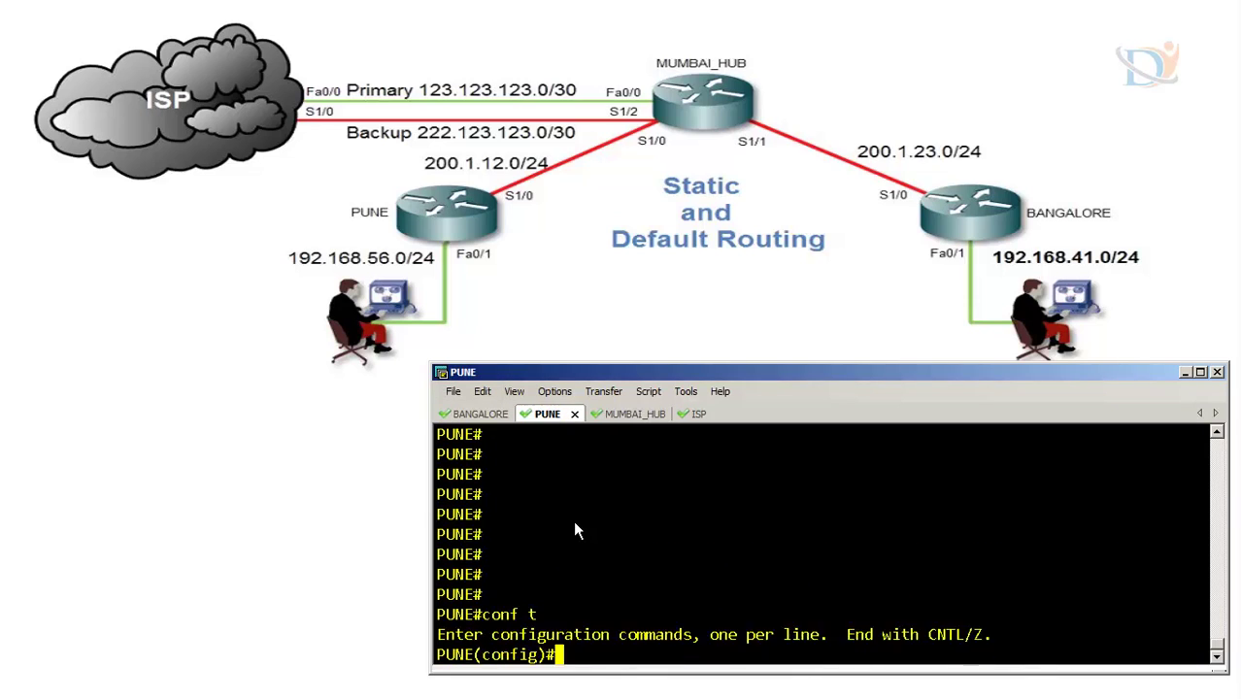
On PUNE, add static routes to 200.1.23.0 and 192.168.41.0, mask 255.255.255.0, via s1/0.
key("Return")
key("Return")
type("IP RO")
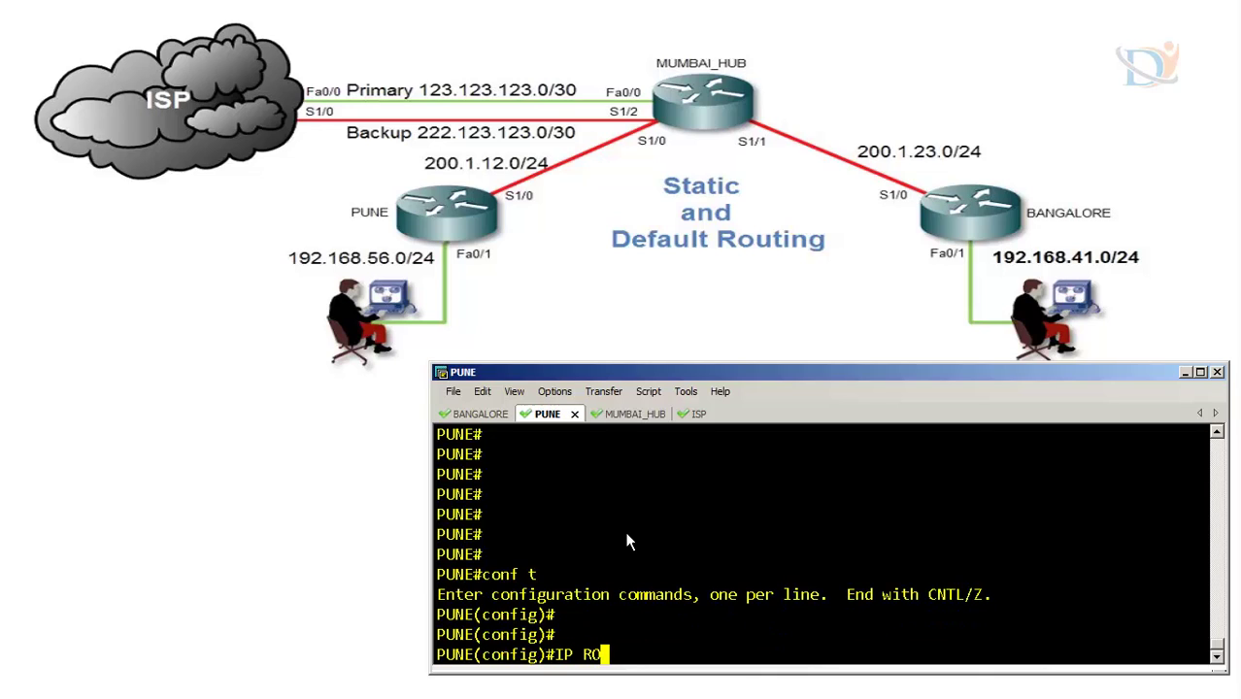
type("UTE  200.1.23.0 25")
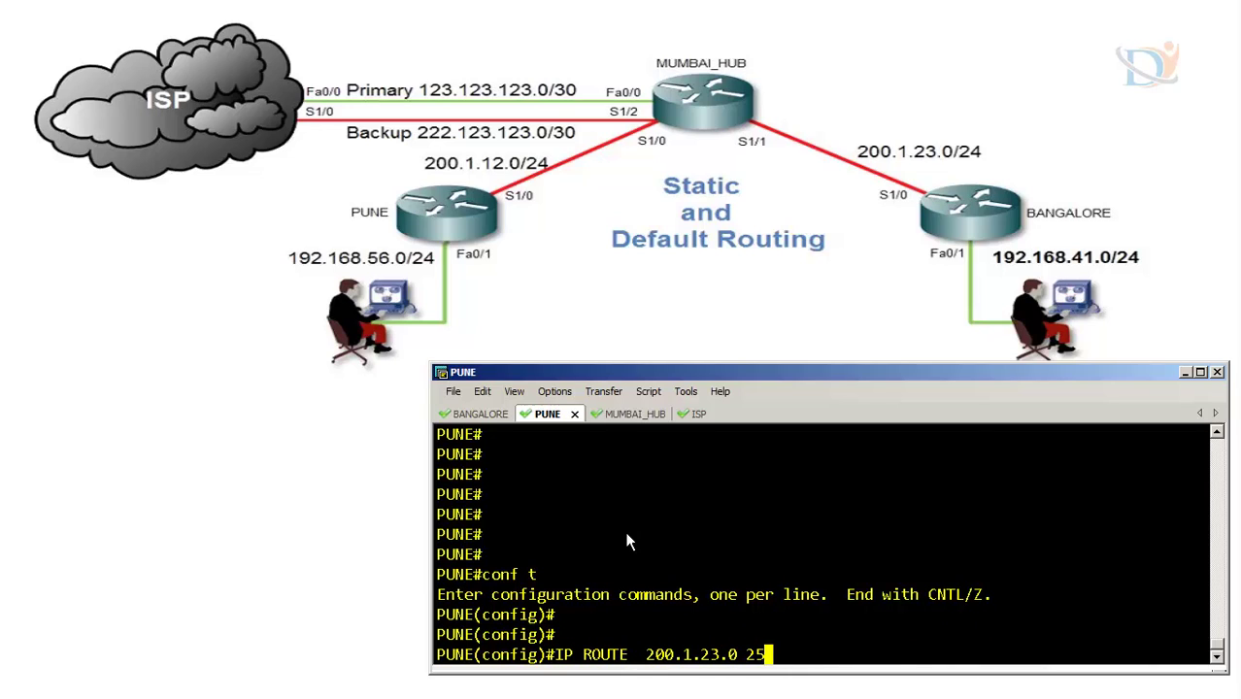
type("5.255.255.0 s1/0")
key("Return")
type("IP ROUTE  192.168.4")
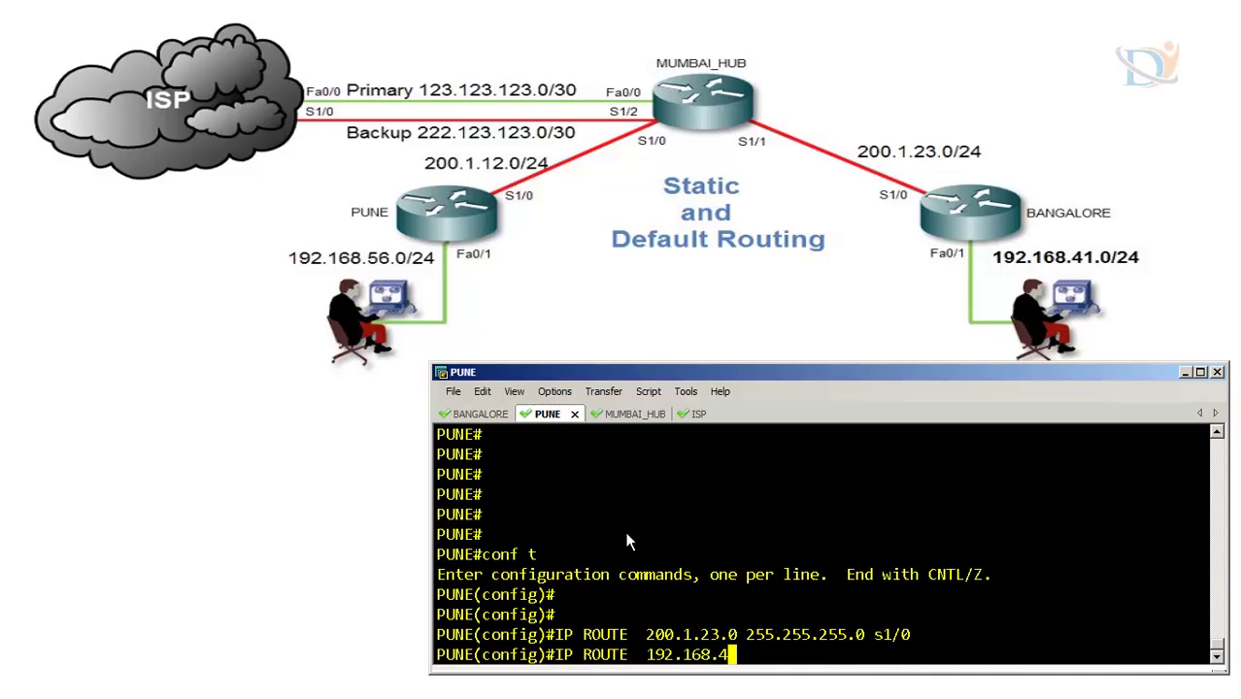
type("1.0 255.255.255.0 s1/0")
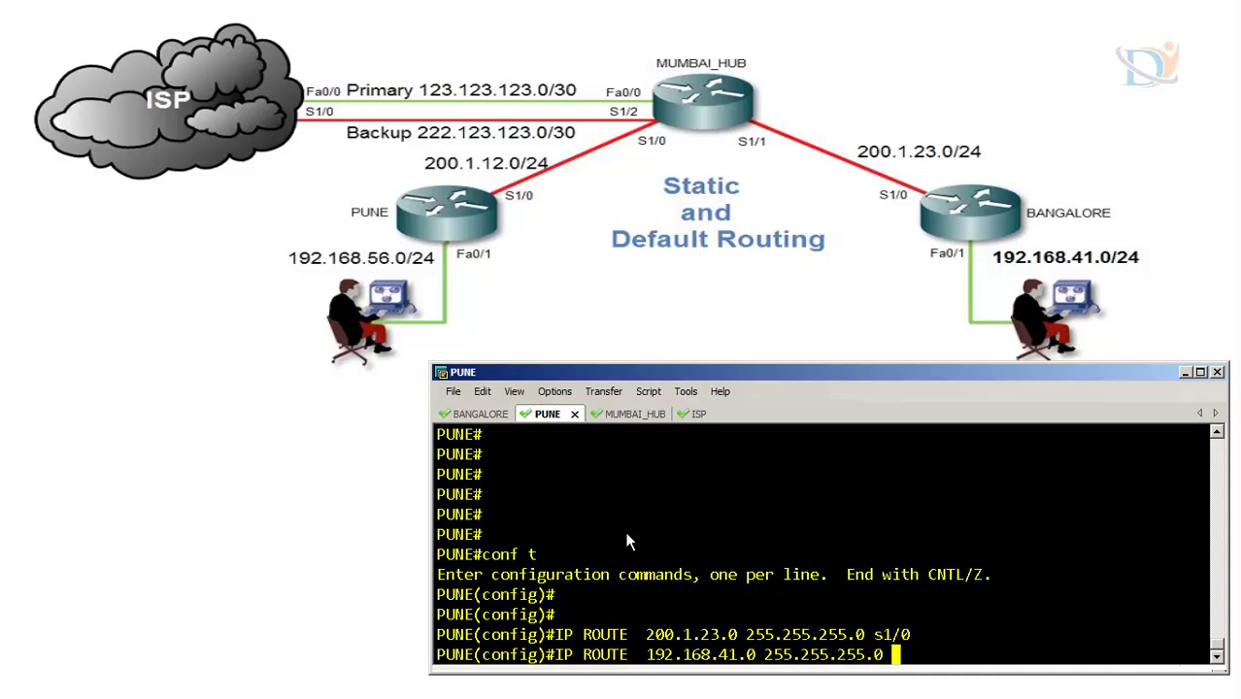
key("Return")
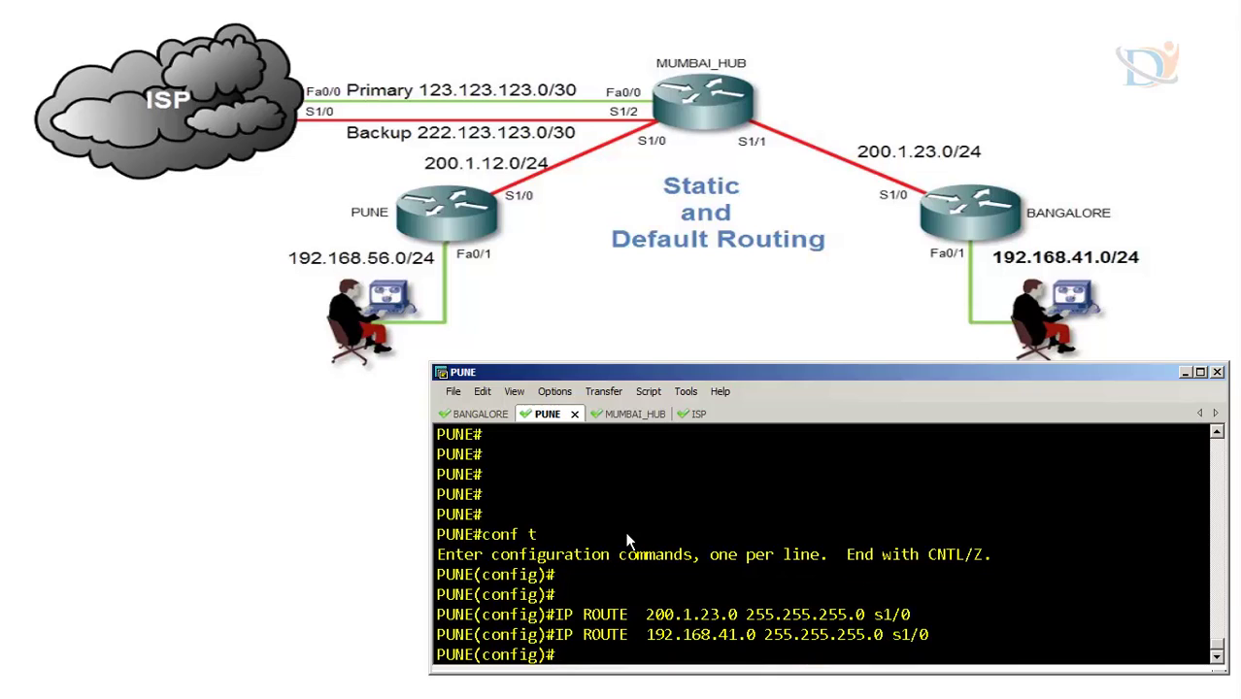
left_click_drag(740, 618, 646, 617)
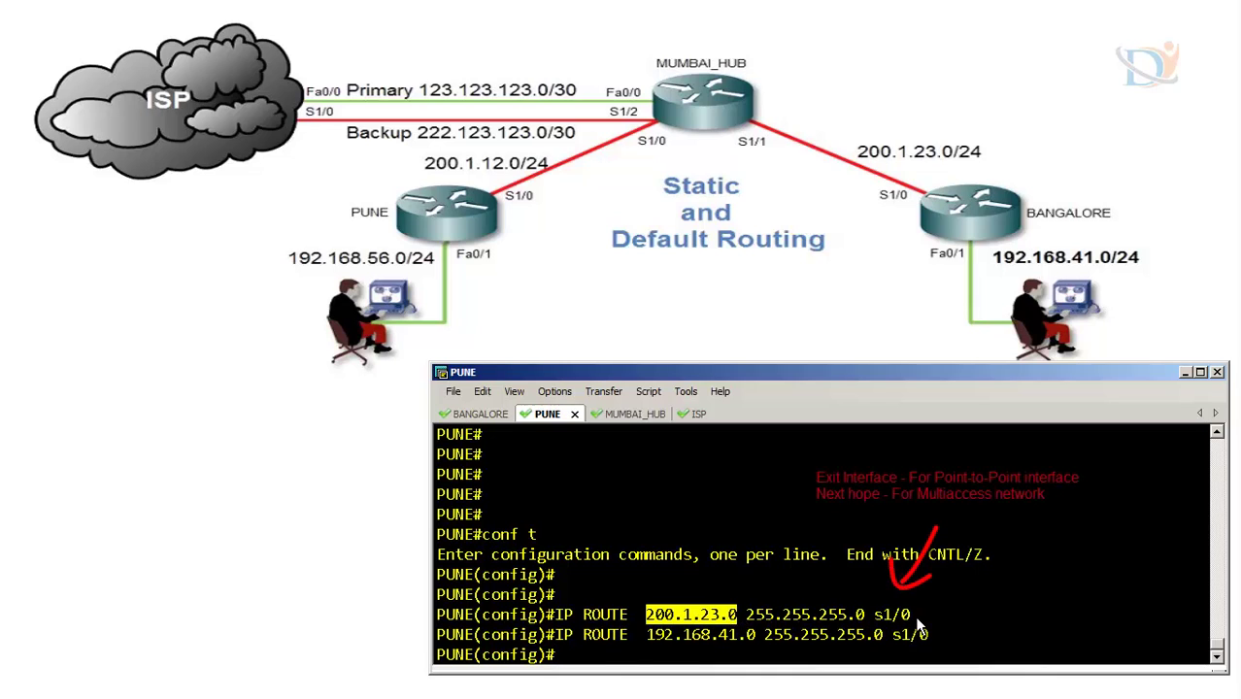
left_click_drag(915, 615, 877, 614)
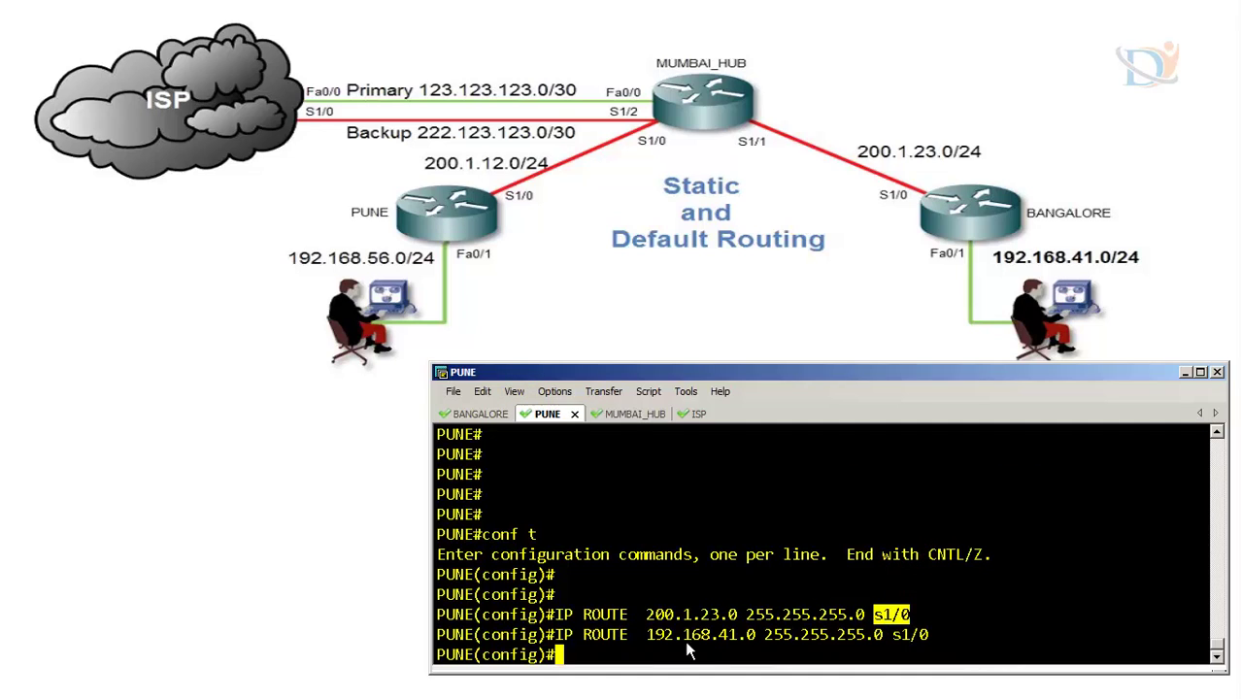
left_click(579, 644)
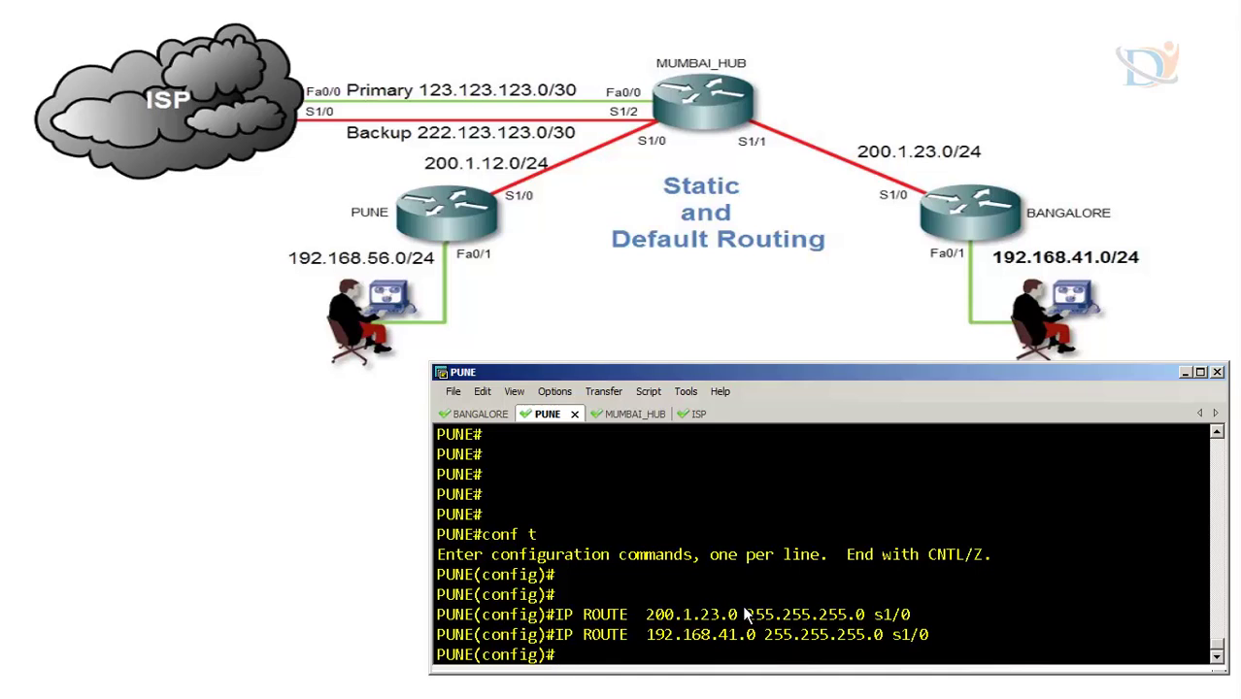
key("alt+Tab")
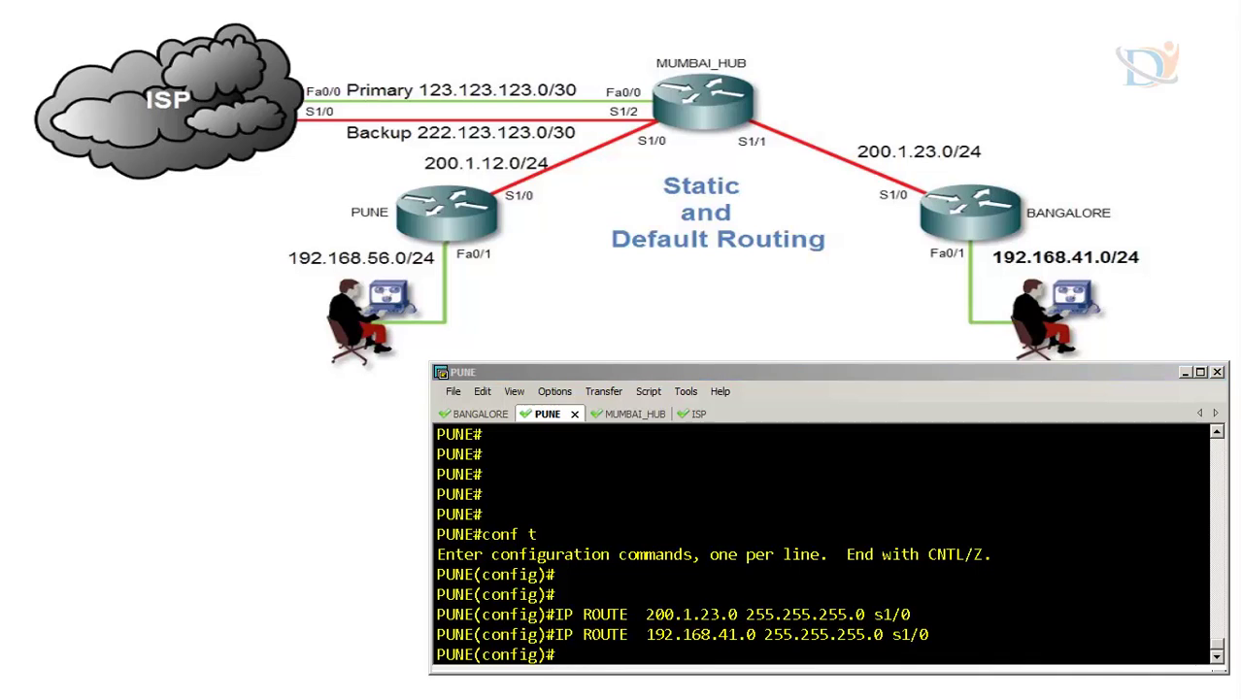
left_click(518, 435)
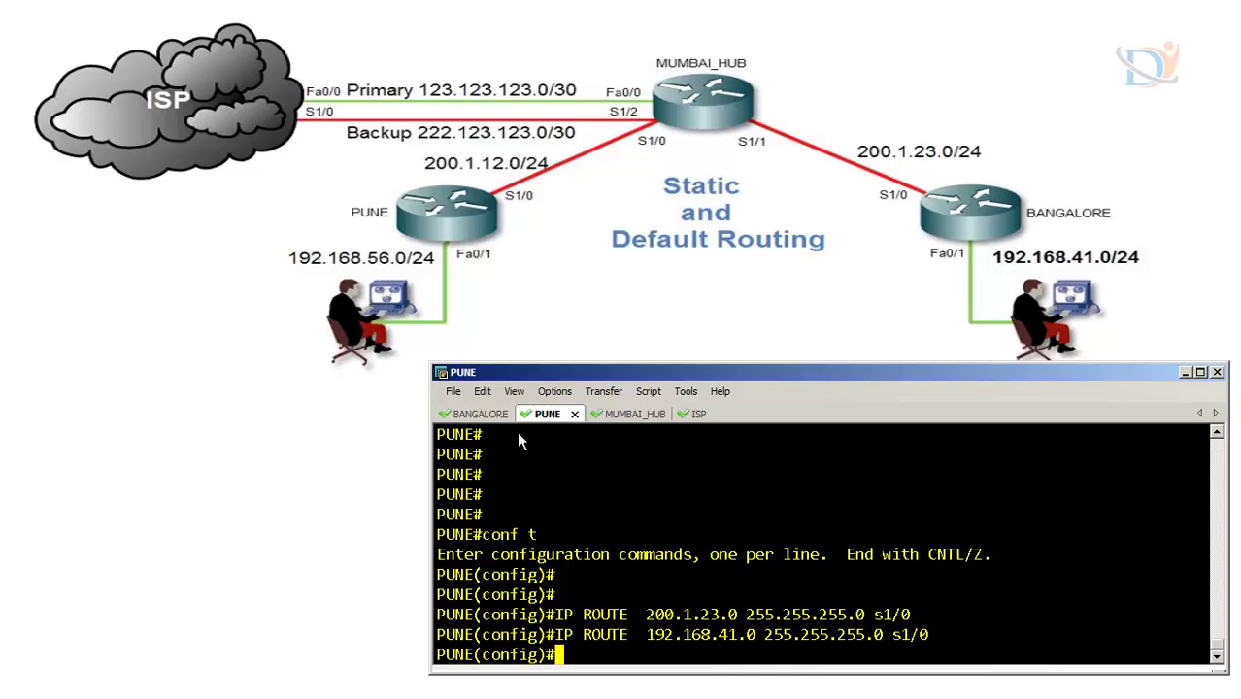
On MUMBAI_HUB, route 192.168.41.0 via s1/1 and 192.168.56.0 via s1/0, mask 255.255.255.0.
left_click(617, 413)
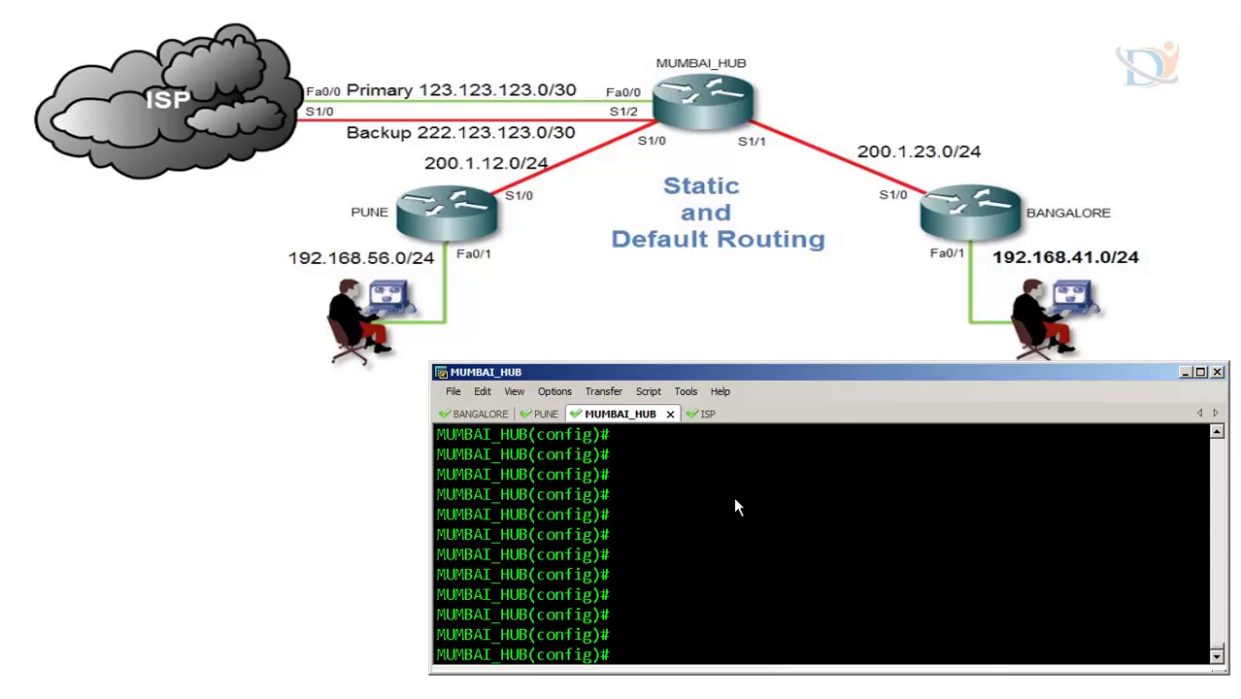
type("IP ROUTE  192.168.41.")
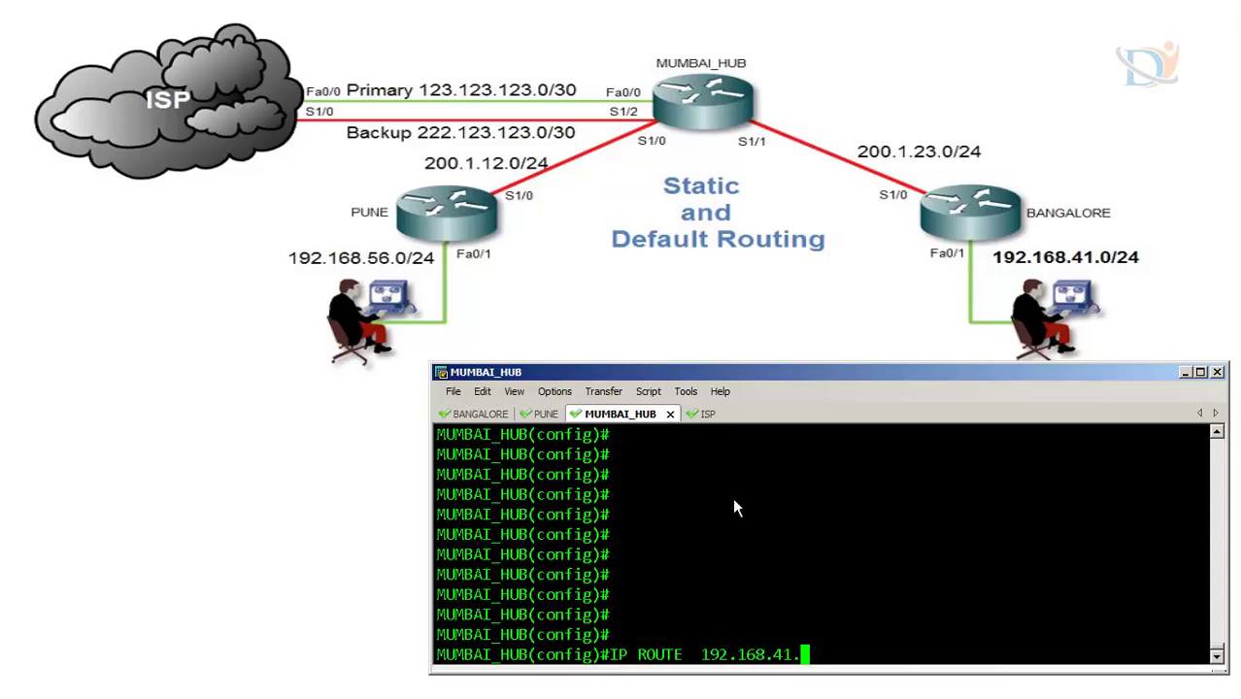
type("0 255.255.255.0 s1/1")
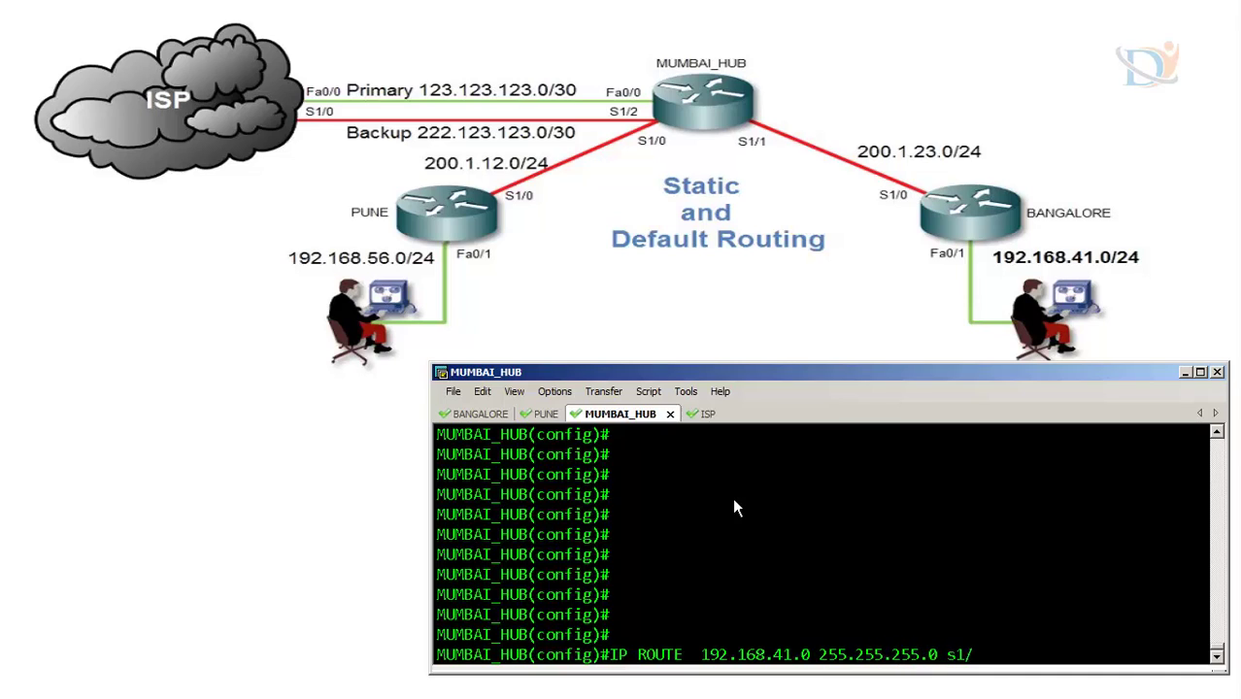
key("Return")
type("IP ROUTE  192.1")
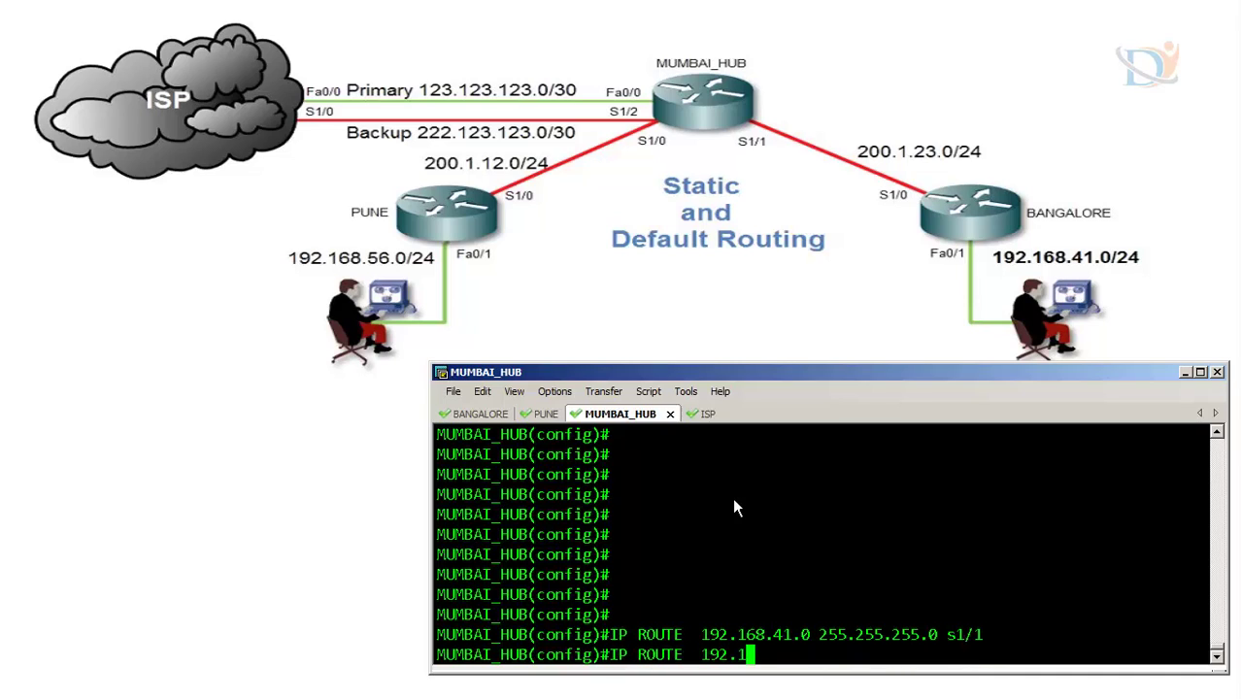
type("68.56.0 255.255.255.0 s1/0")
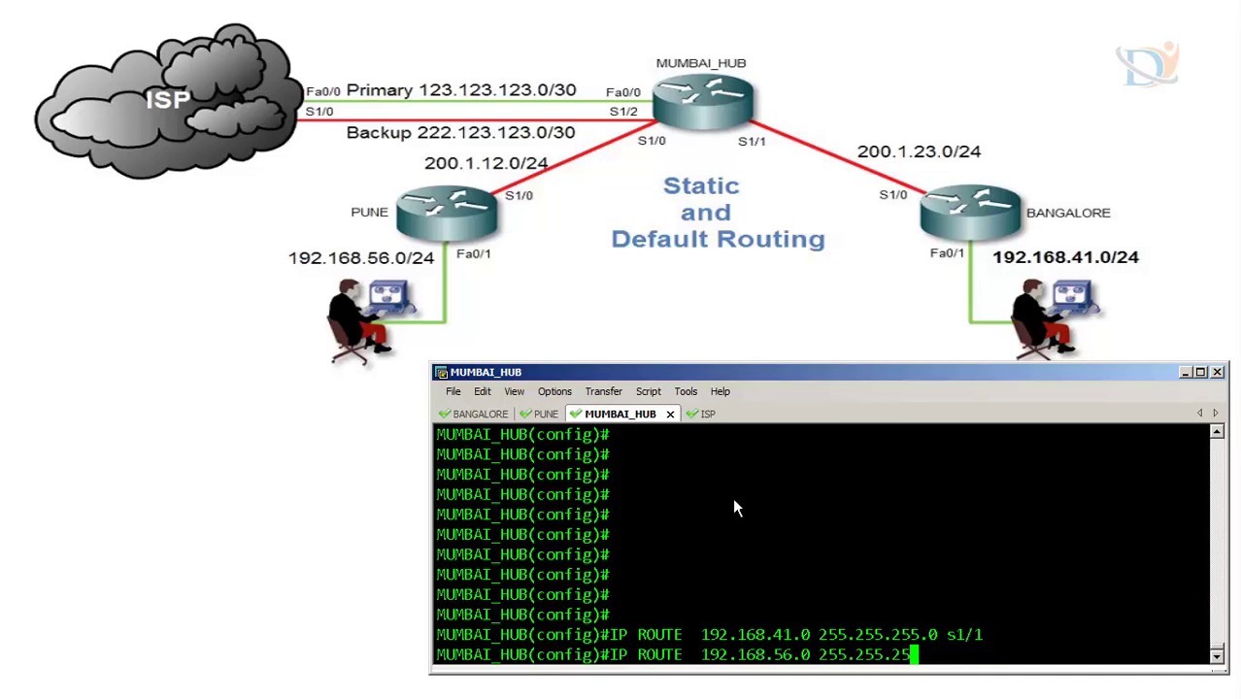
key("Return")
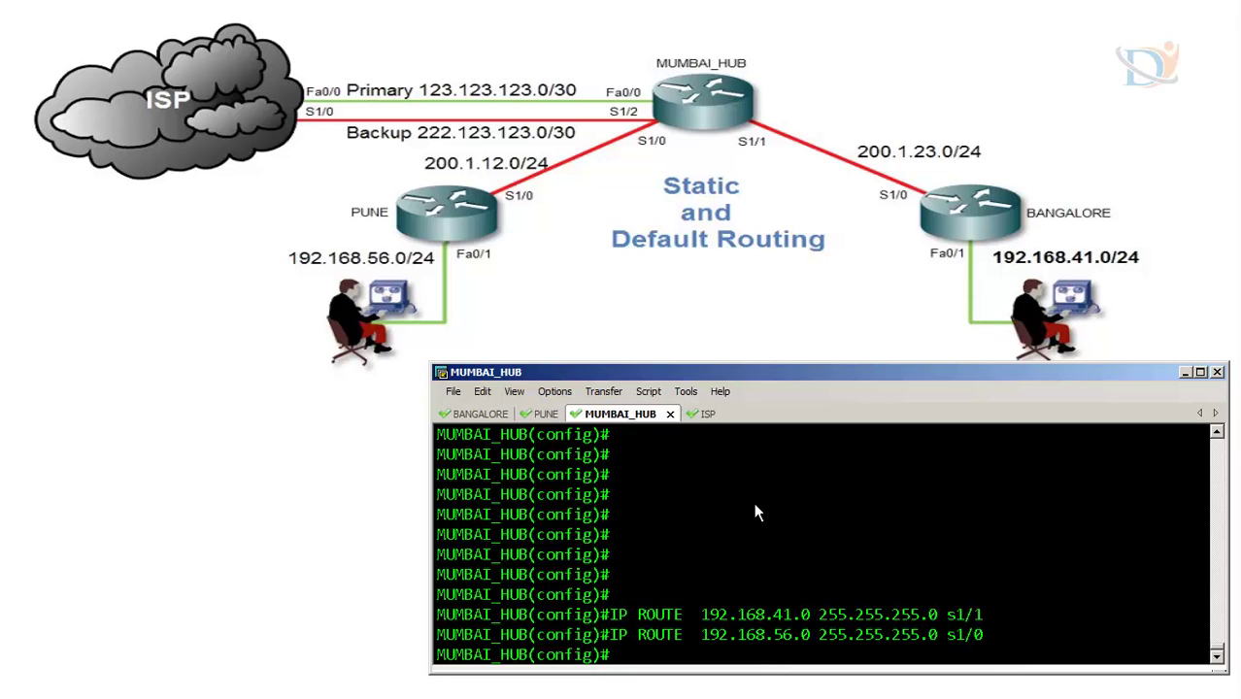
On BANGALORE, add static routes to 192.168.56.0 and 200.1.12.0, mask 255.255.255.0, via s1/0.
left_click(889, 527)
left_click(698, 413)
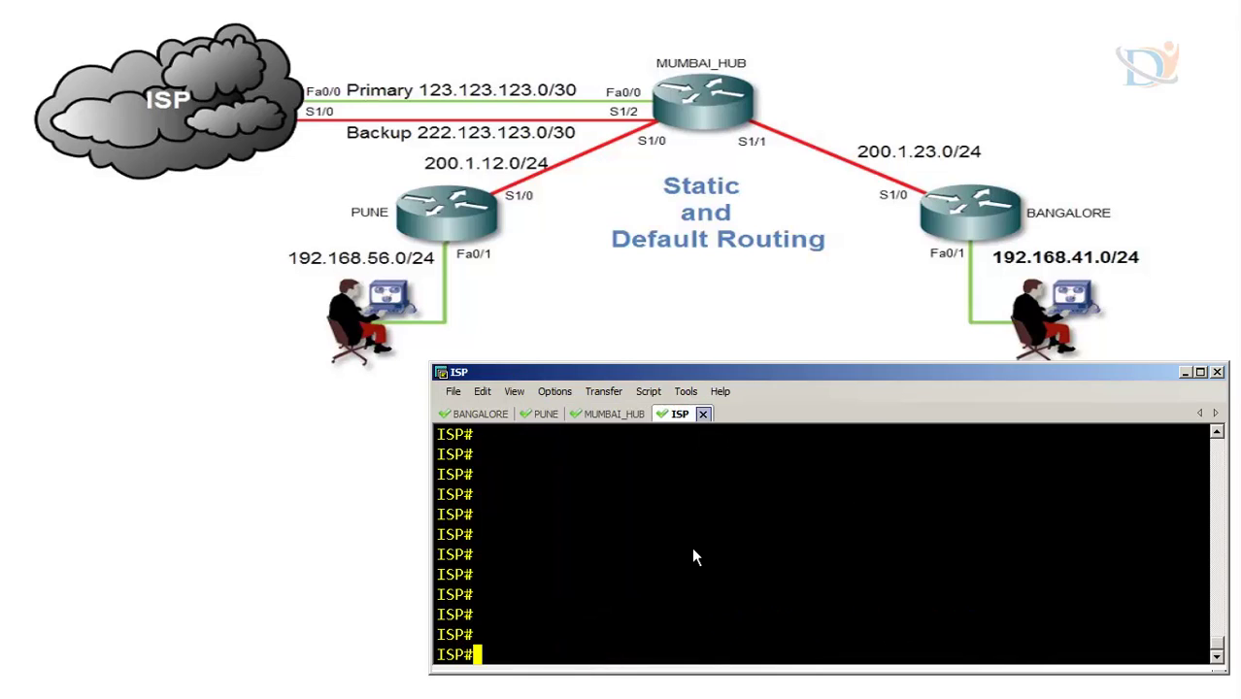
left_click(462, 415)
key("Return")
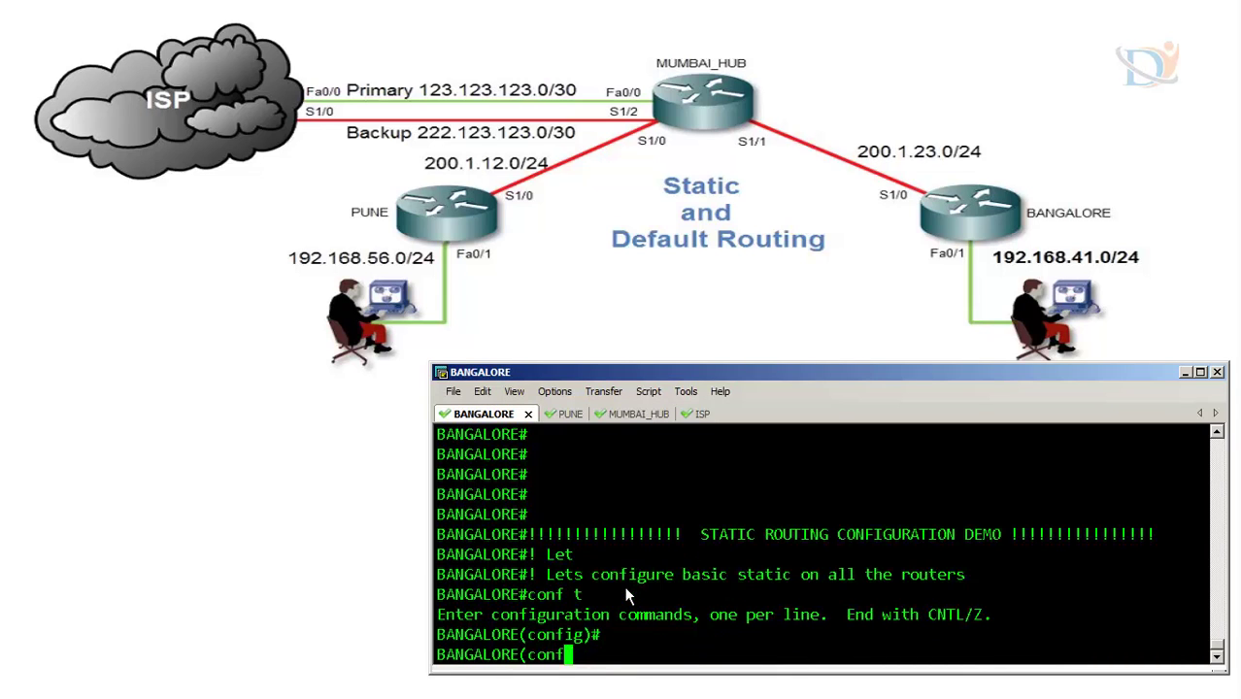
key("Return")
type("IP ROUTE  192.")
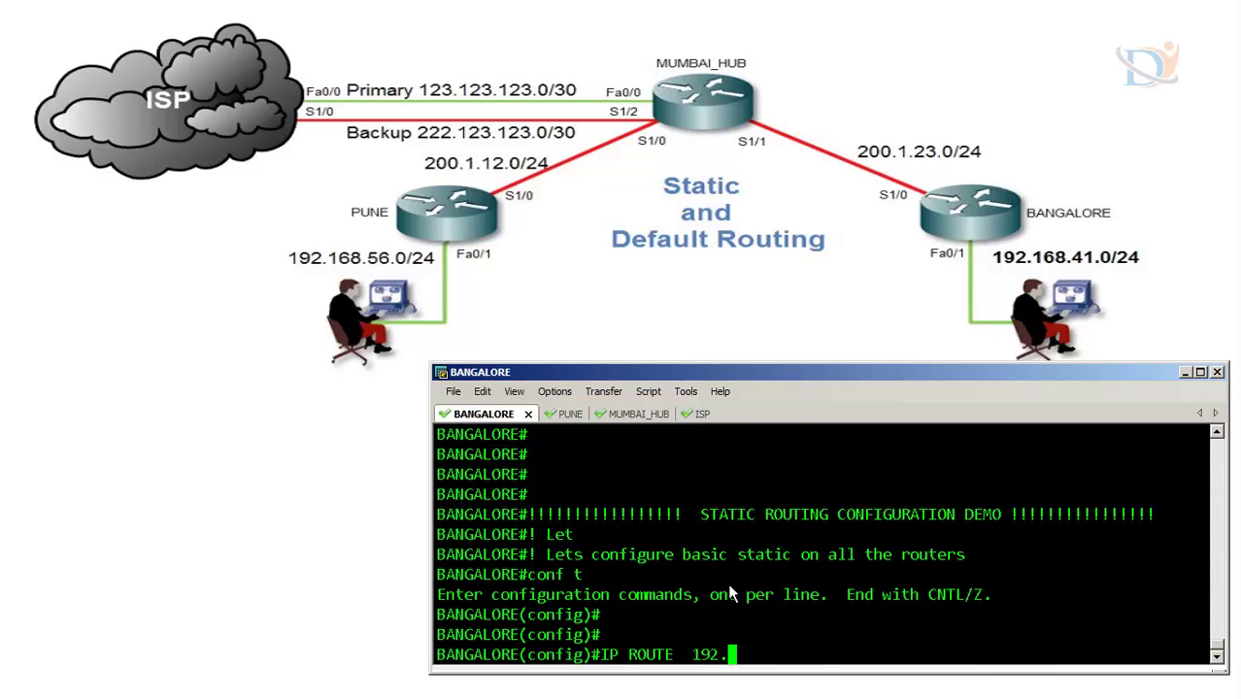
type("168.56.0 255.255.255.0 s1/0")
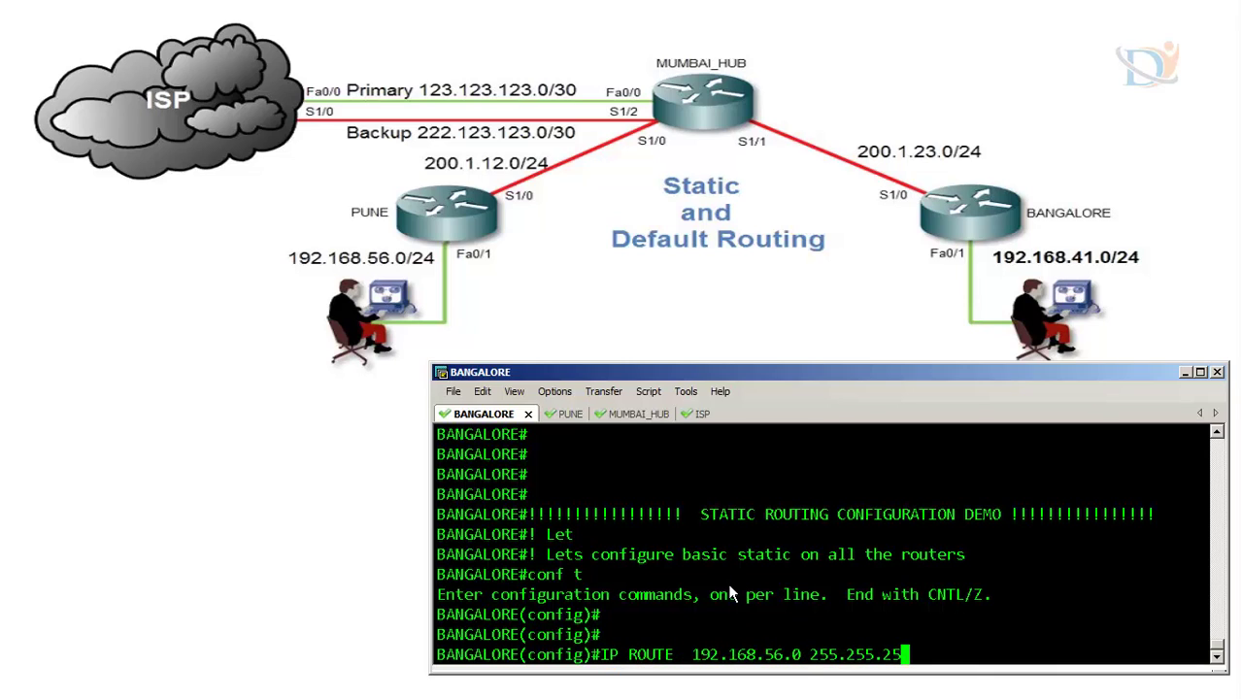
key("Return")
type("IP ROUTE")
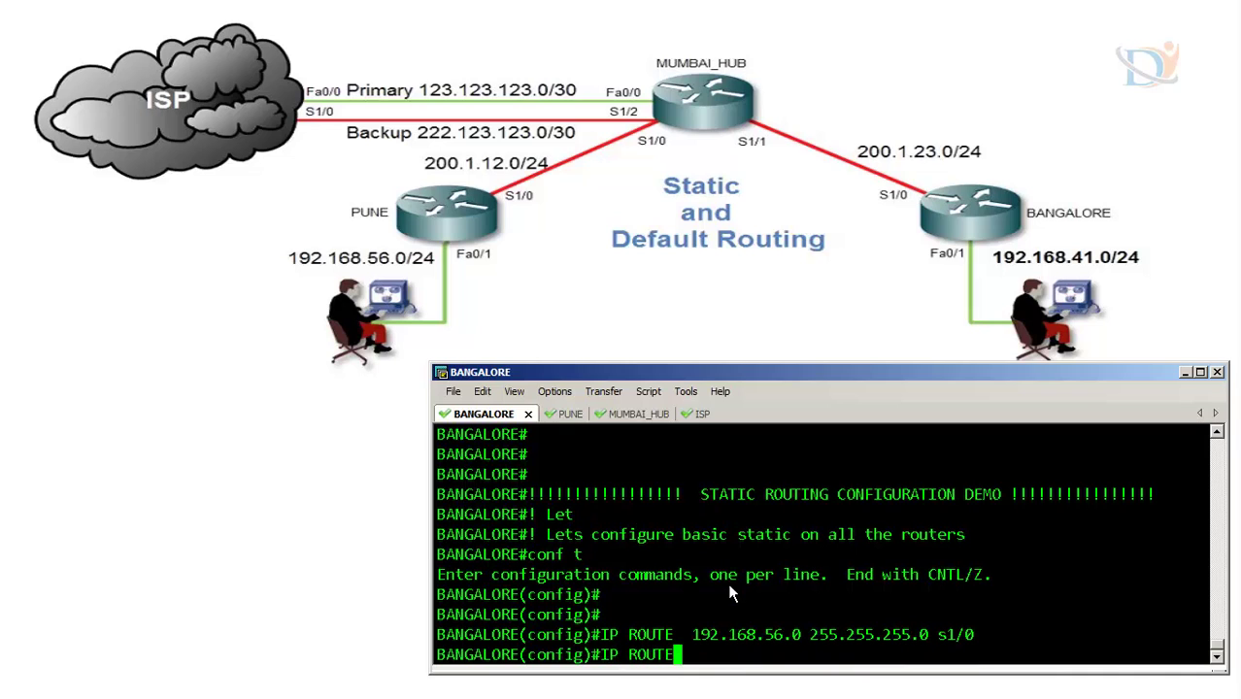
type("  200.1.12.0 255.2")
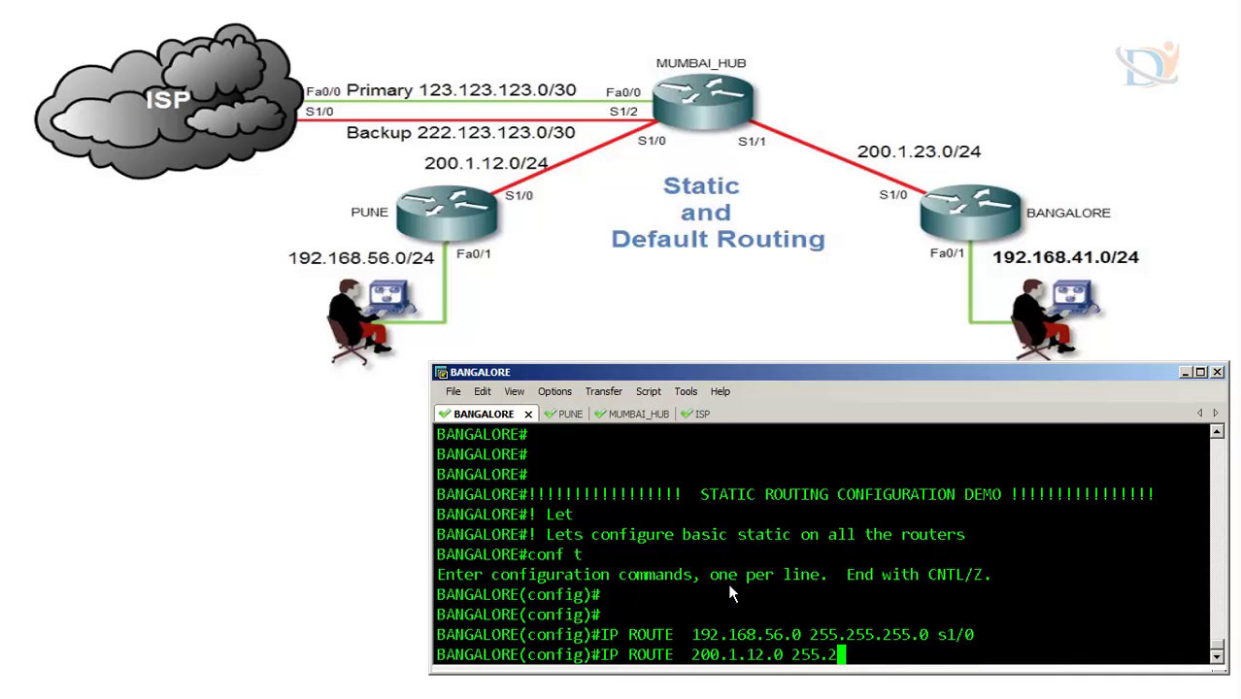
type("55.255.0 s1/0")
key("Return")
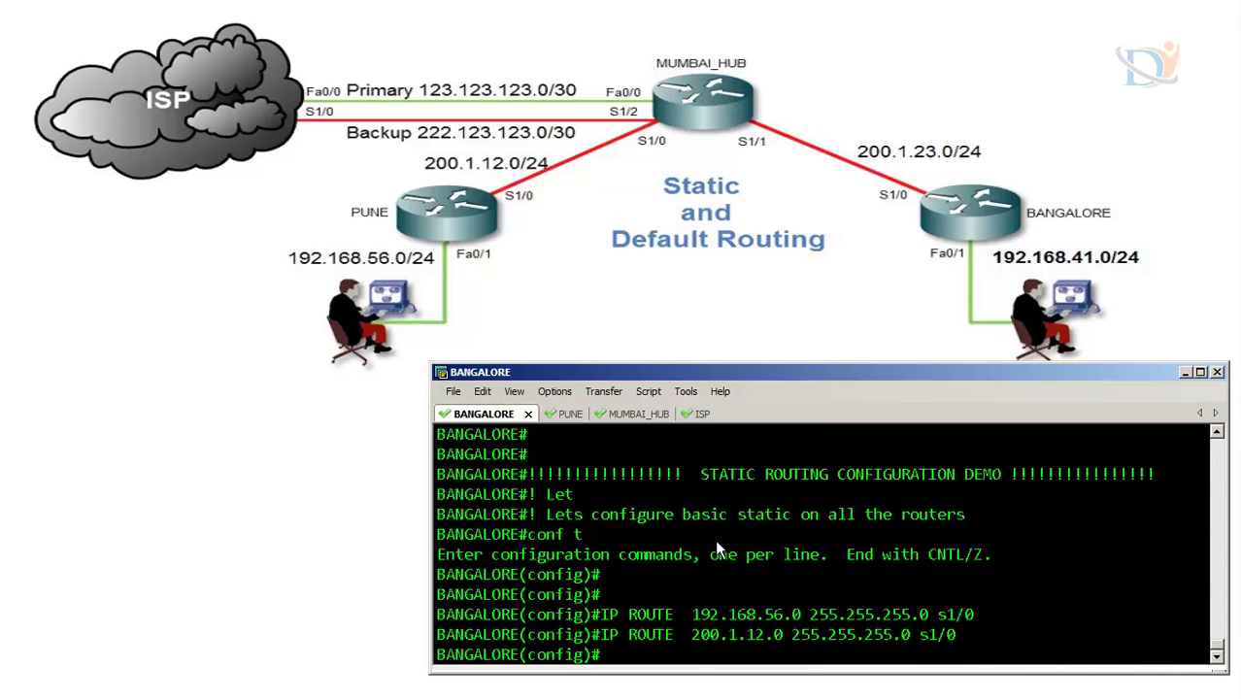
Leave configuration mode on BANGALORE with end.
key("Return")
key("Return")
key("Return")
key("Return")
key("Return")
key("Return")
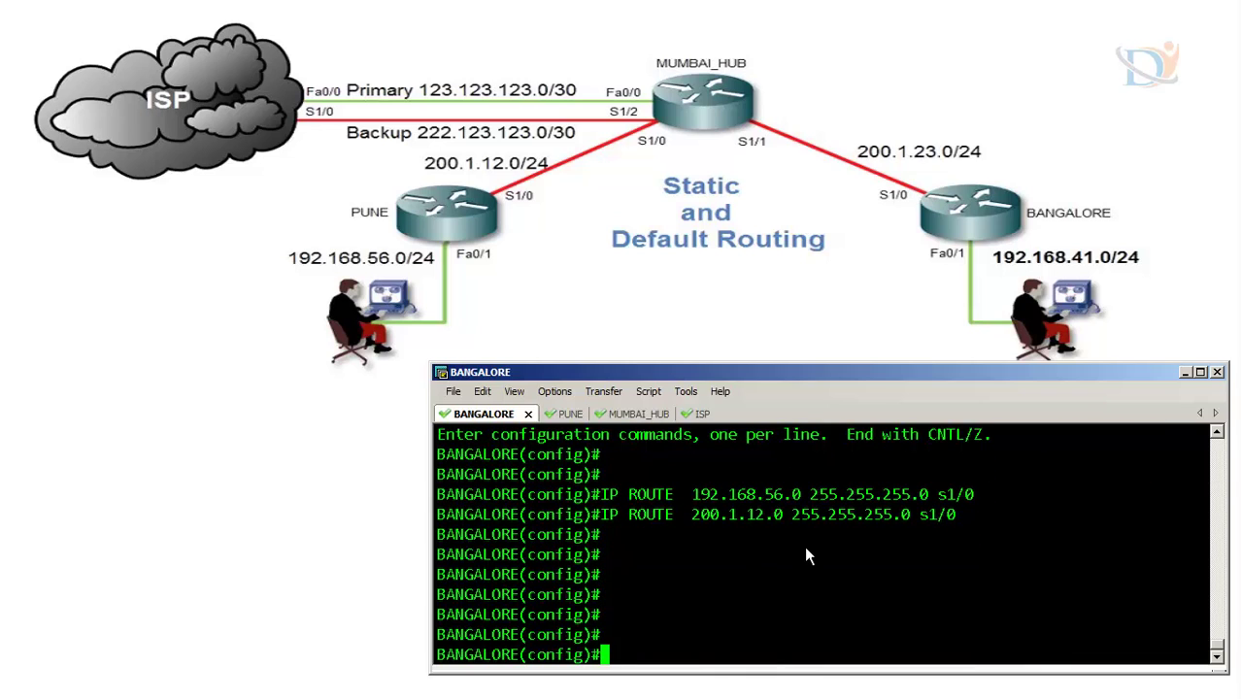
key("Return")
type("end")
key("Return")
key("Return")
key("Return")
key("Return")
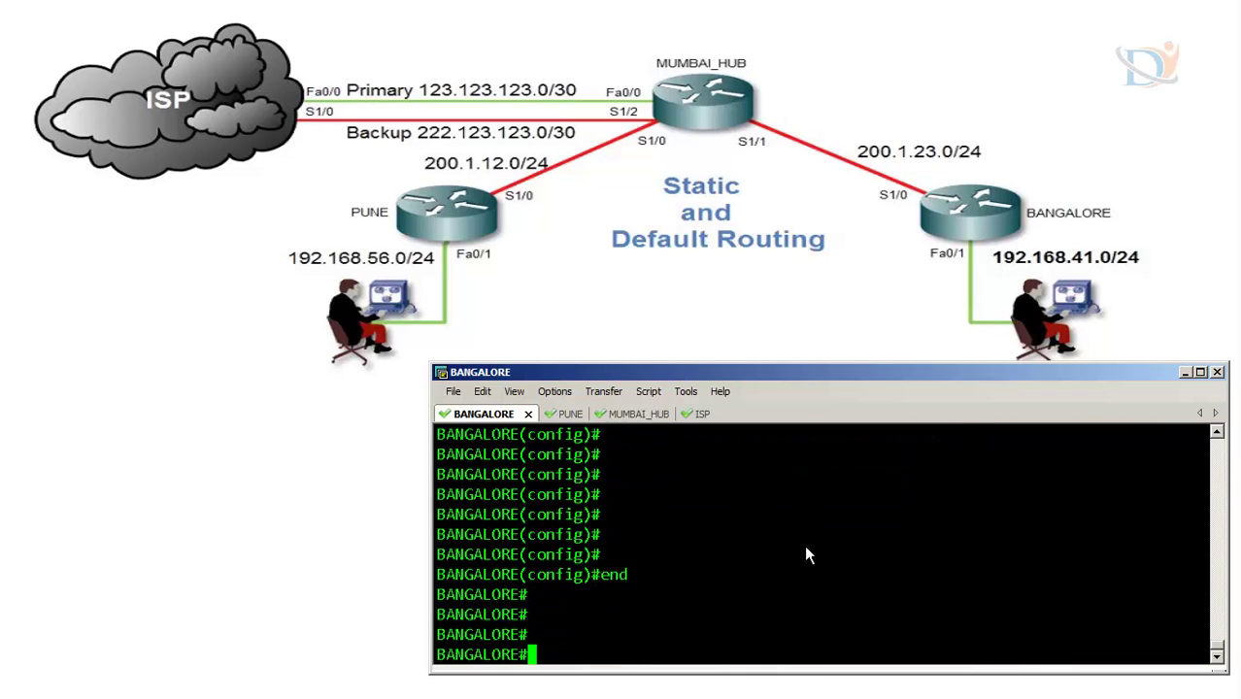
key("Return")
List BANGALORE's static routes with show ip route static and highlight 'is directly connected'.
type("show ")
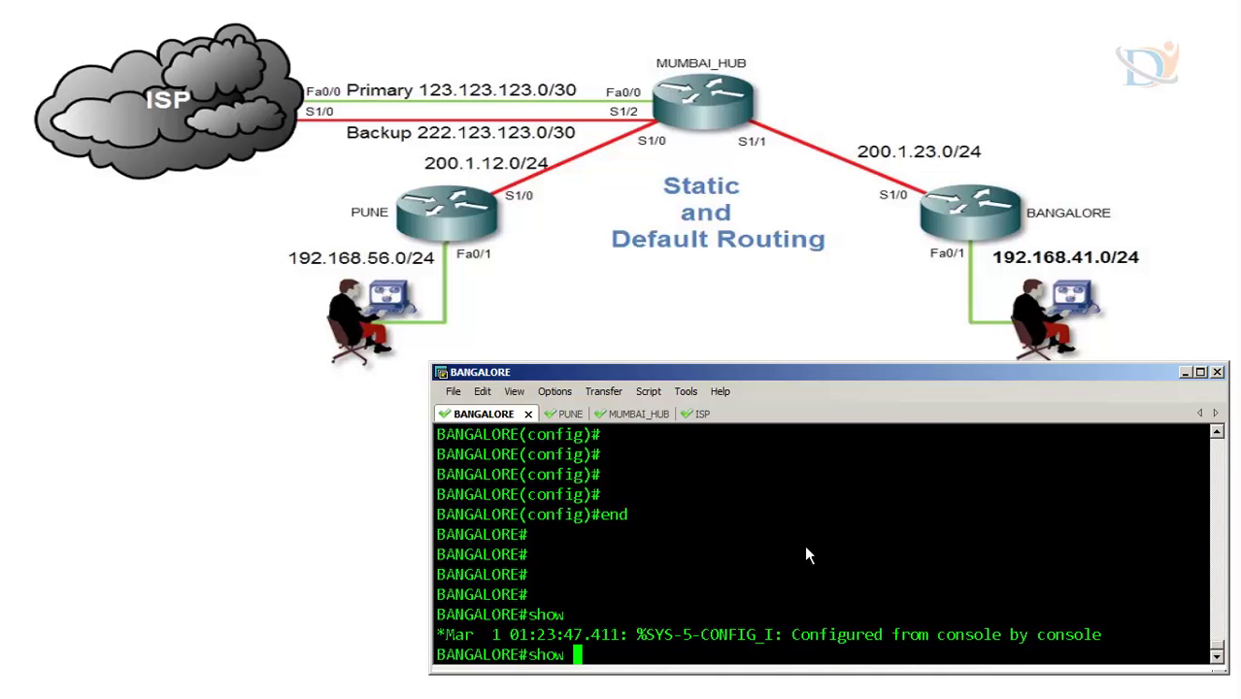
type("ip route stati")
key("Tab")
key("Return")
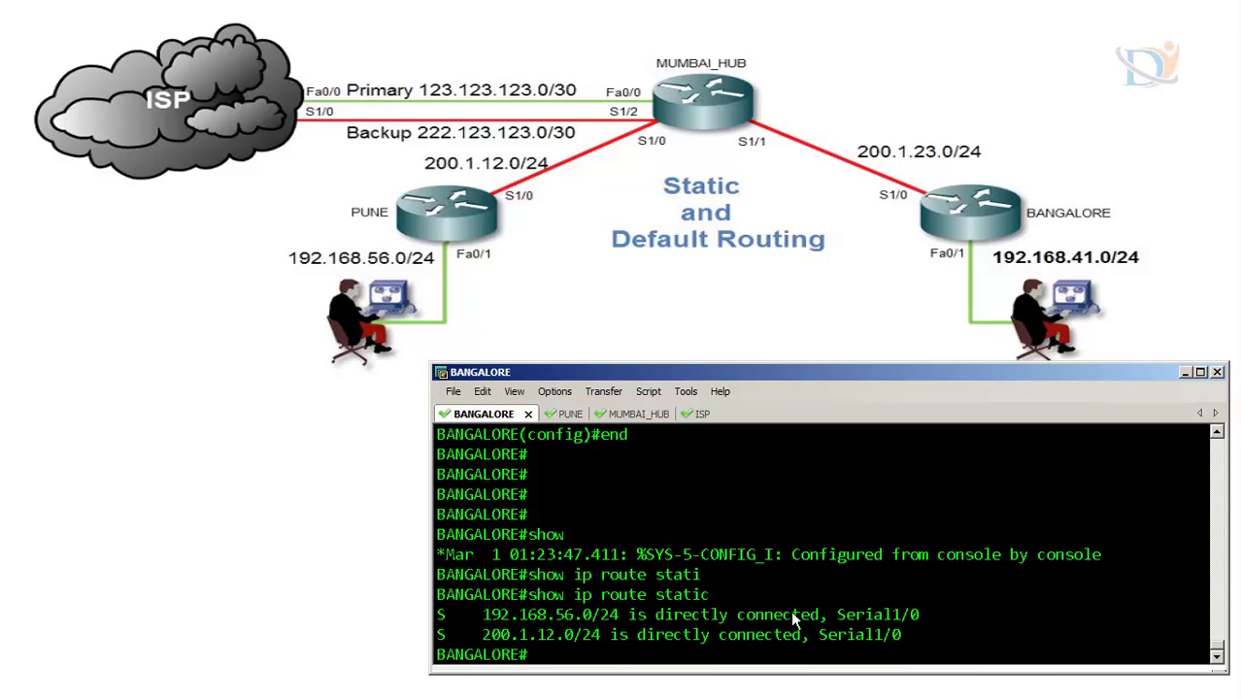
left_click_drag(820, 613, 637, 629)
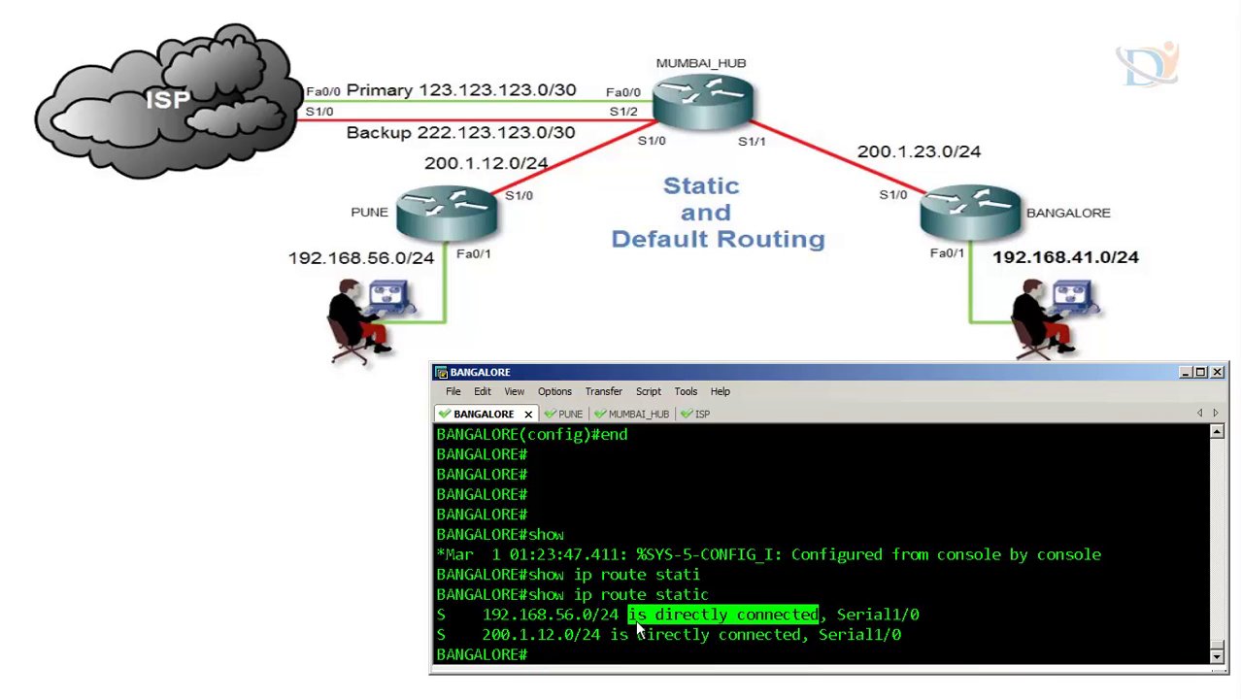
left_click(661, 617)
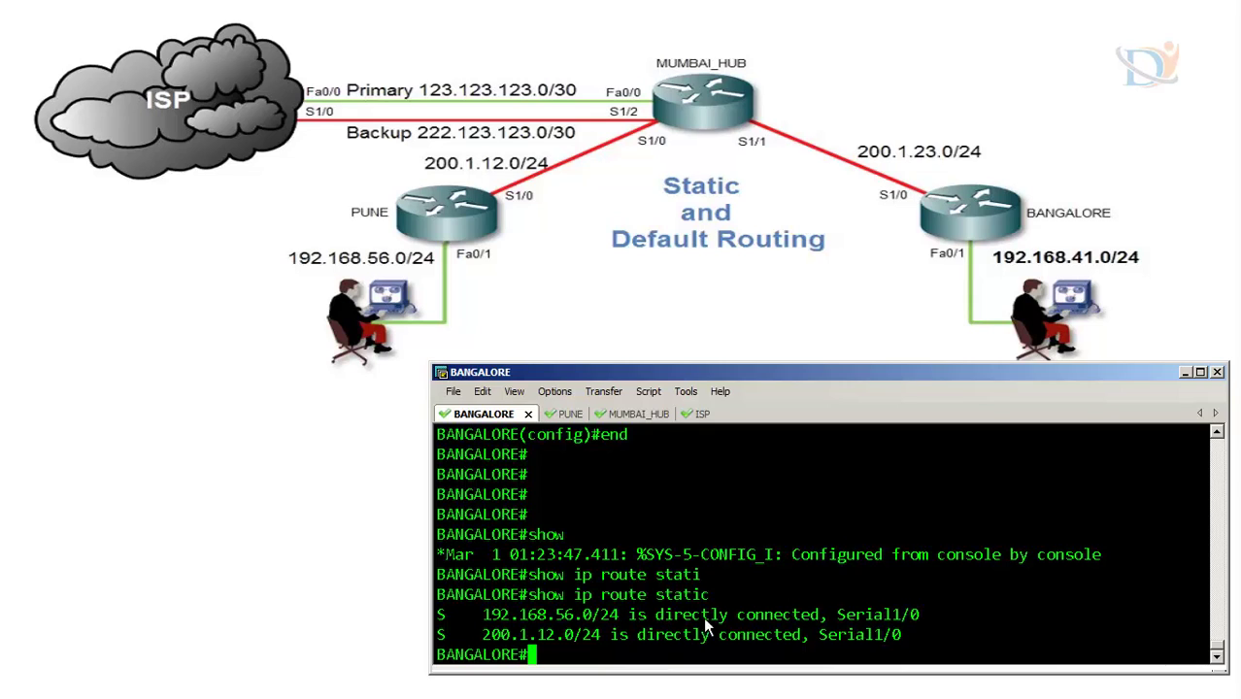
Highlight Serial1/0 and the 192.168.56.0 network, then start typing show ip route 192.168.56.0.
double_click(880, 614)
left_click_drag(905, 641, 638, 615)
left_click(636, 632)
left_click_drag(593, 612, 482, 613)
type("show ip route 192.168.56.0")
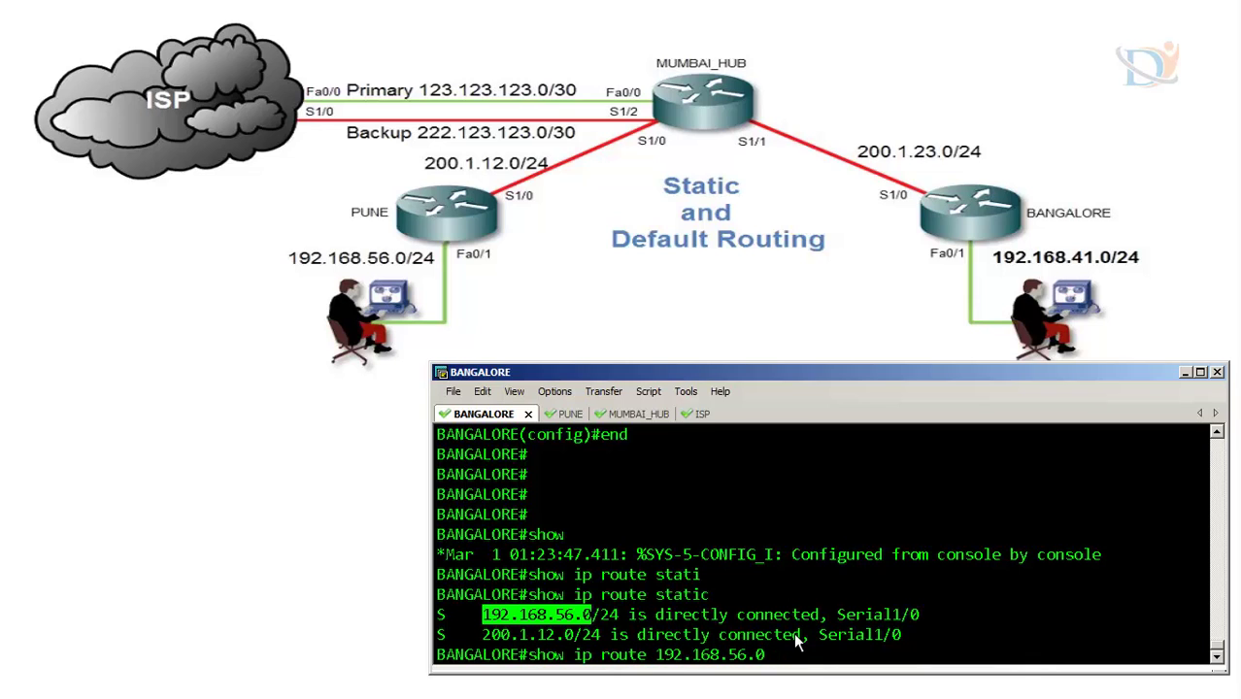
Show BANGALORE's route to 192.168.56.0 and highlight its distance 1, then switch to the XP VM.
key("Return")
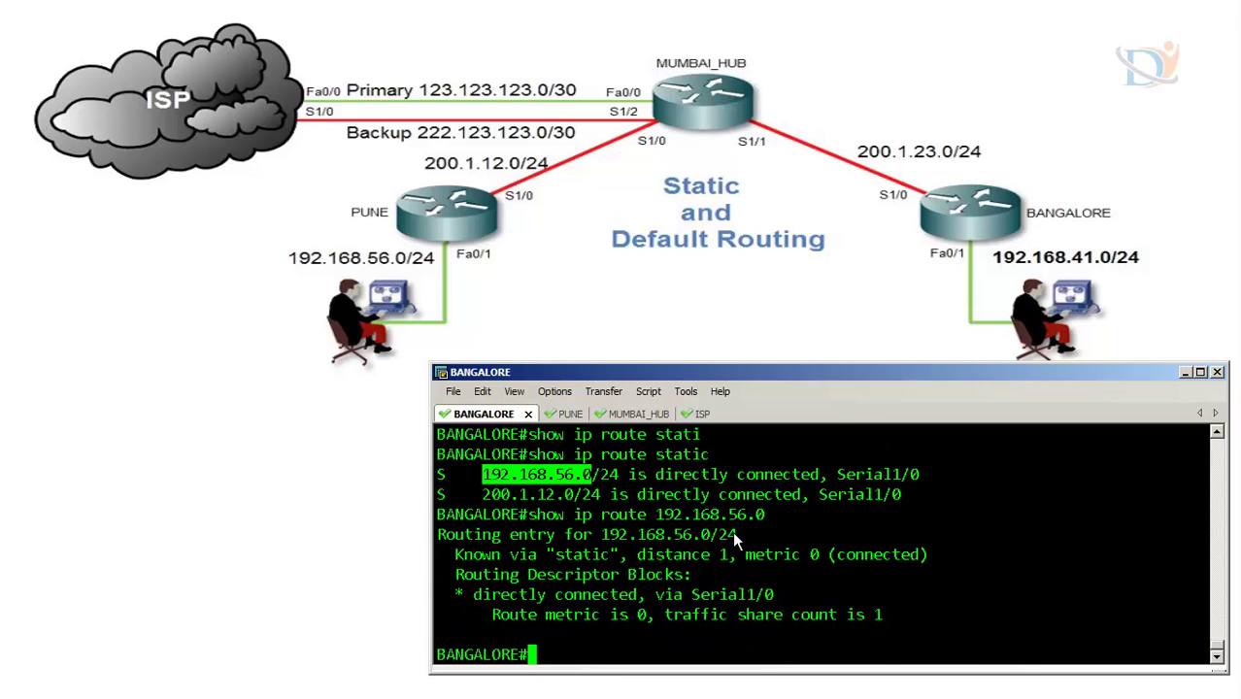
left_click_drag(737, 554, 628, 552)
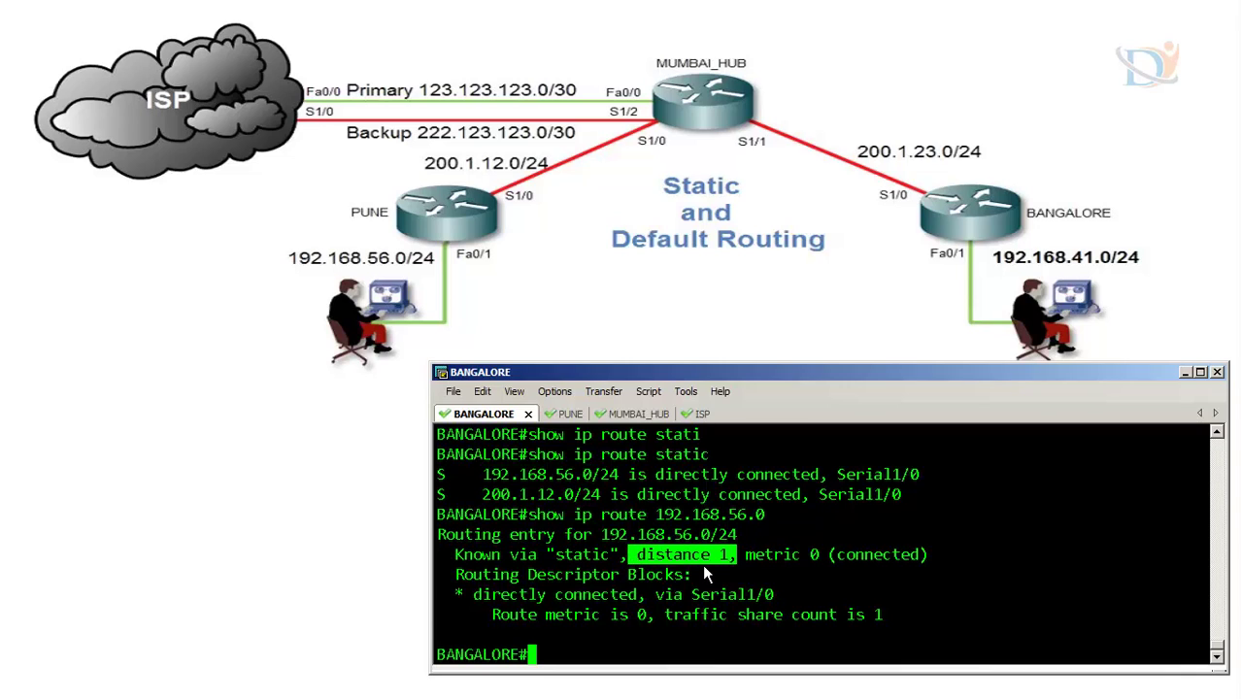
left_click(767, 565)
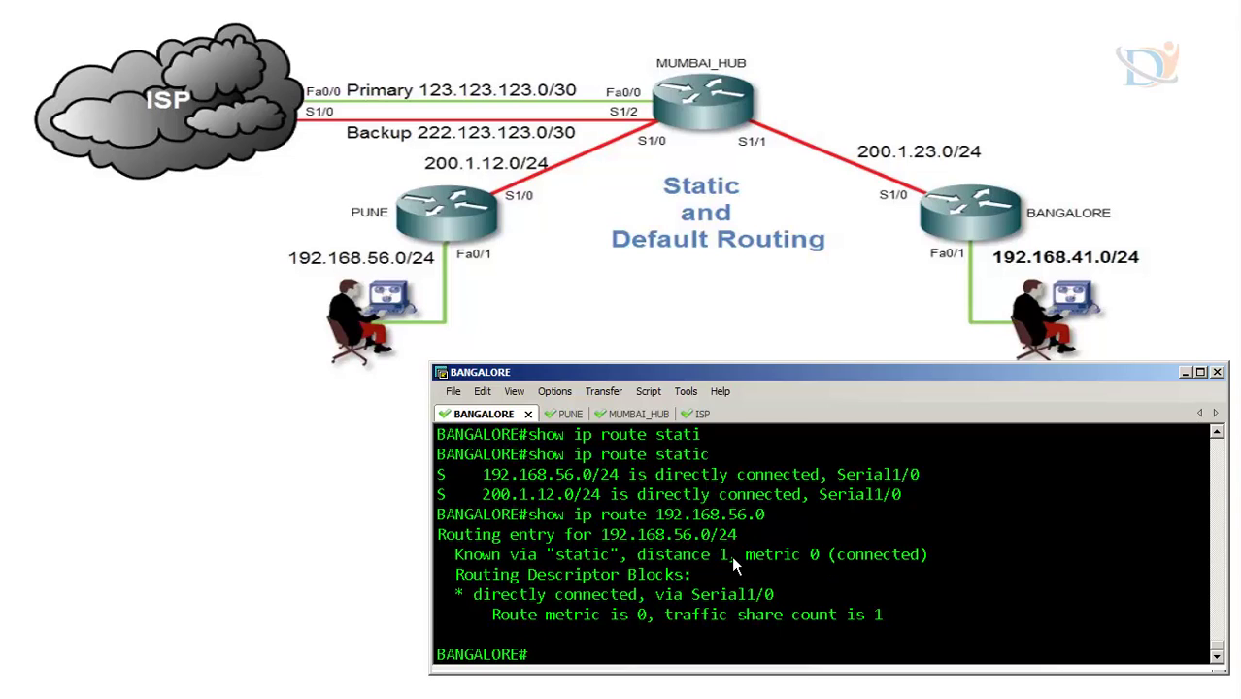
left_click_drag(729, 556, 639, 555)
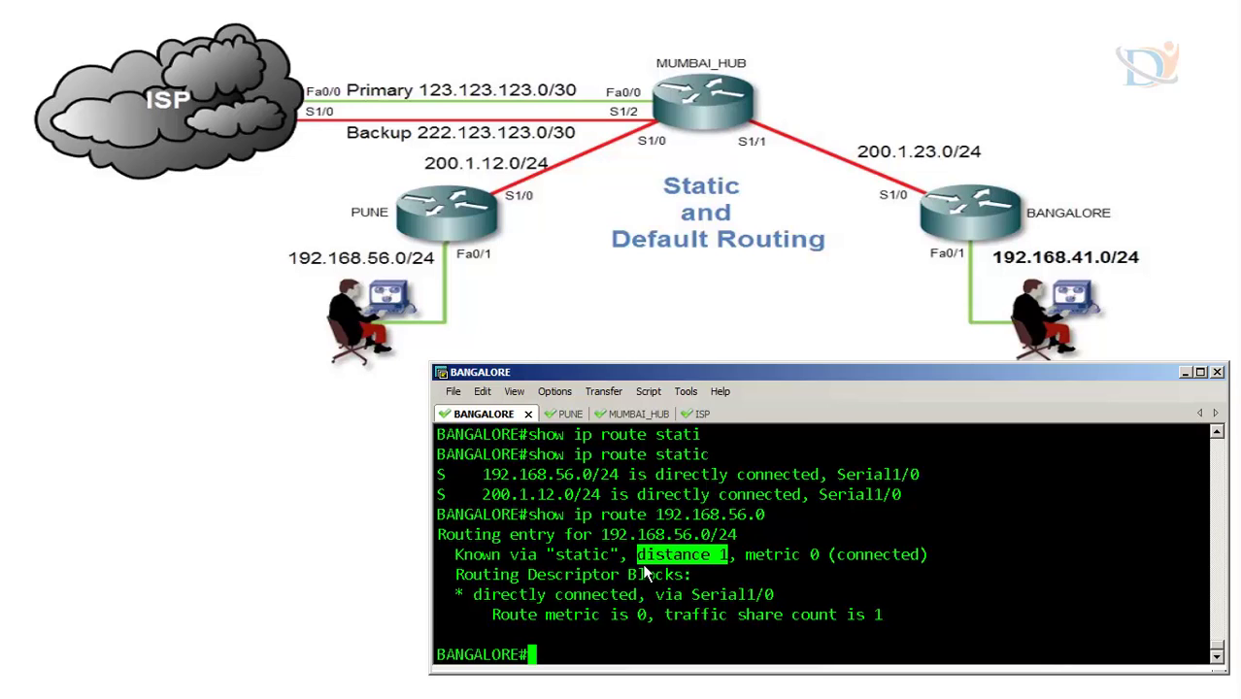
key("Return")
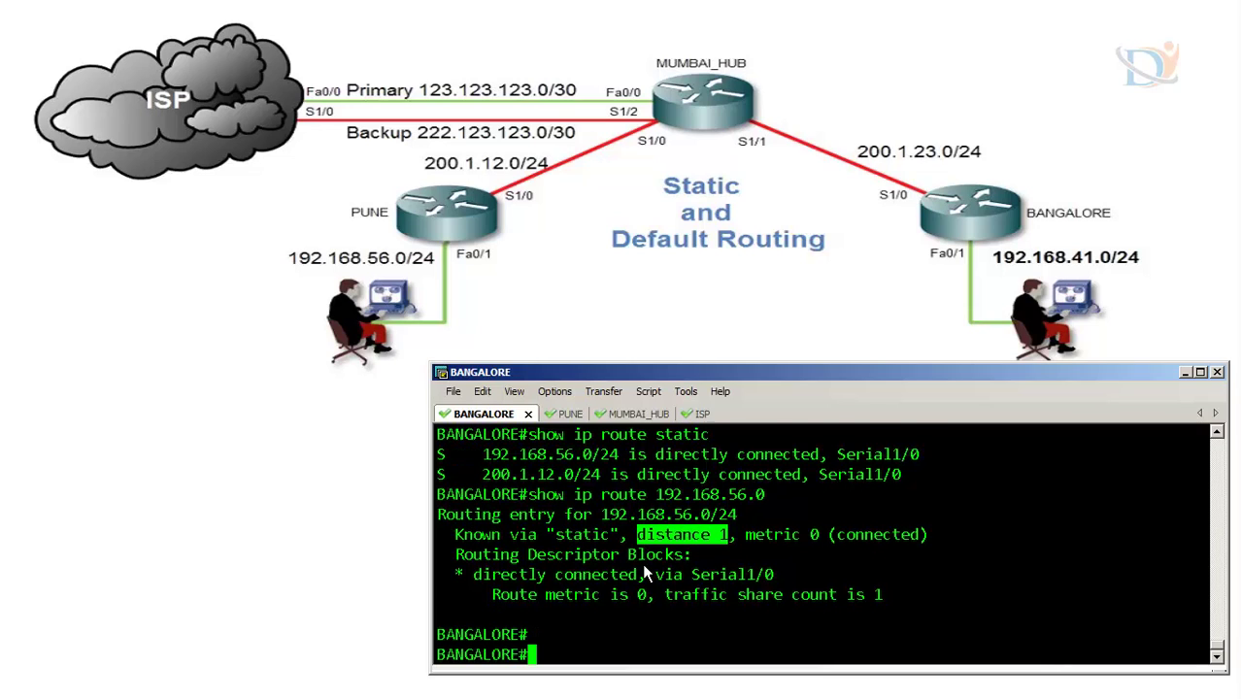
key("Return")
key("Return")
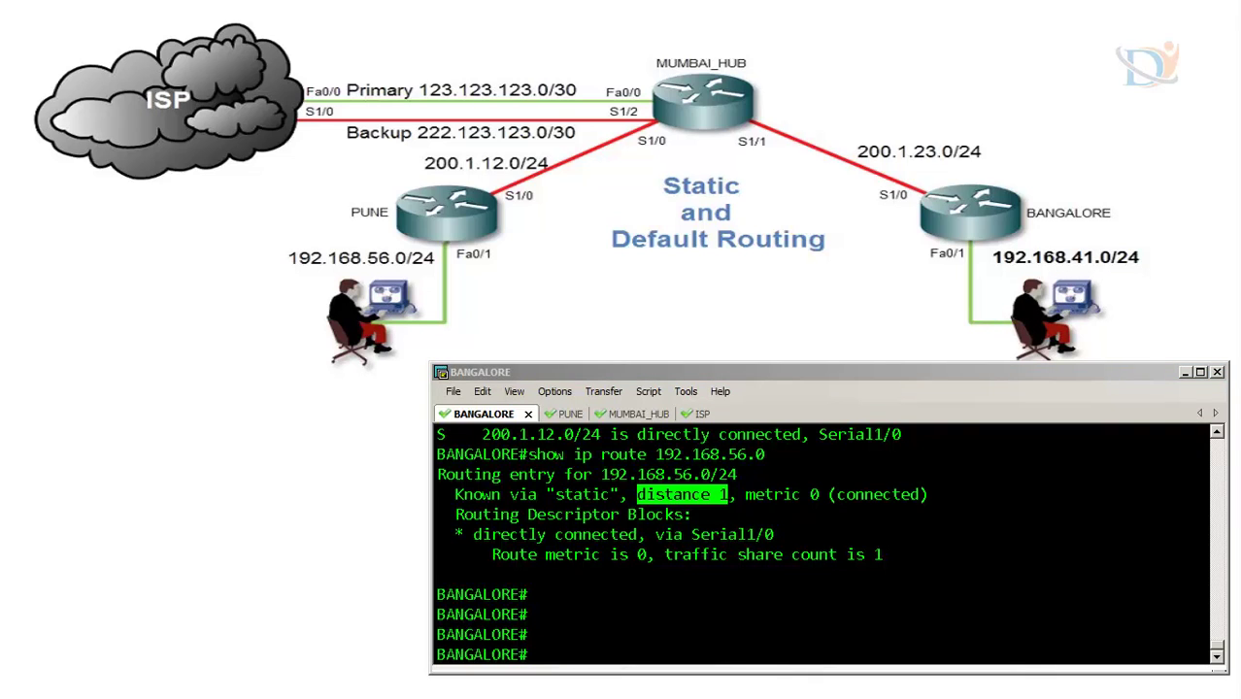
key("alt+Tab")
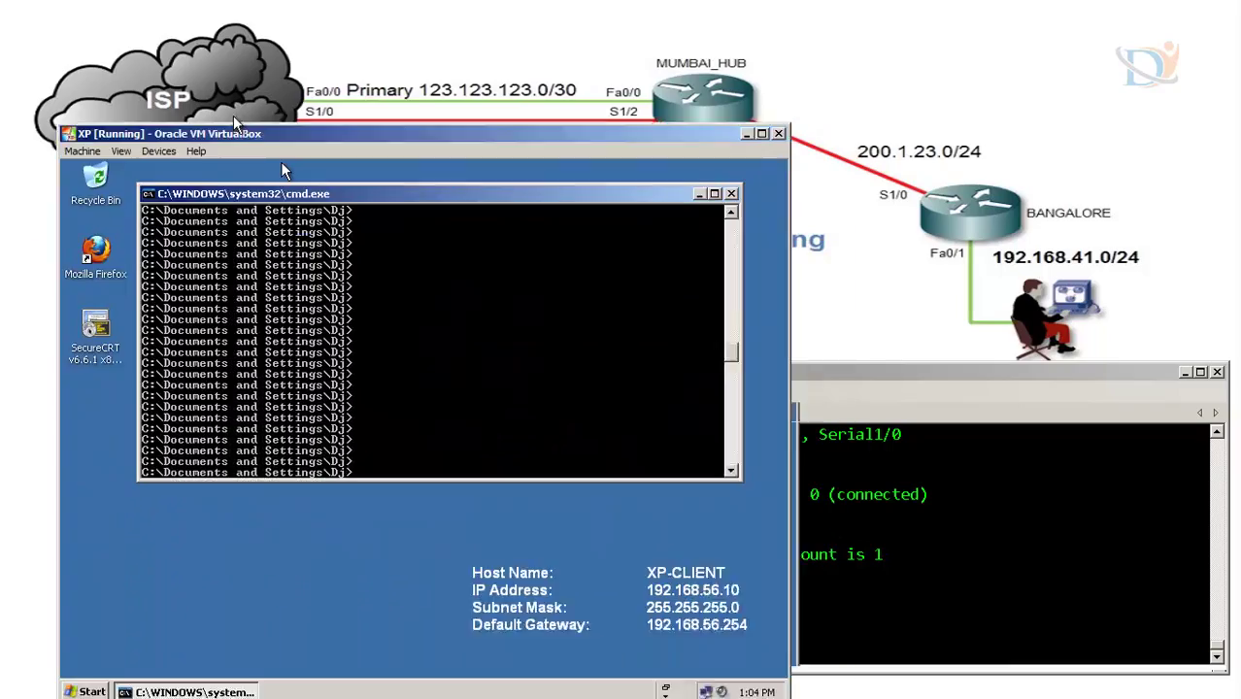
Ping 192.168.41.10 from the XP client with 4 of 4 replies, then bring up Xp-2.
mouse_move(234, 121)
left_mouse_down()
mouse_move(224, 91)
mouse_move(236, 357)
mouse_move(243, 102)
left_mouse_up()
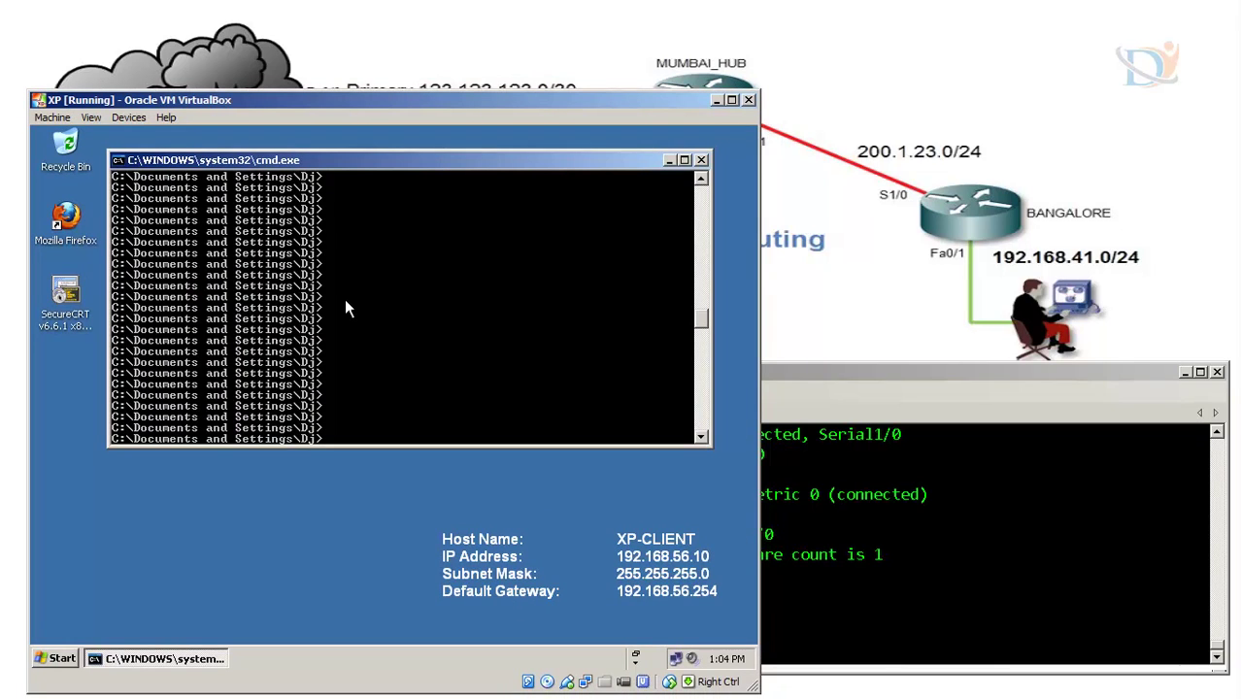
type("ping 192.168.41.10")
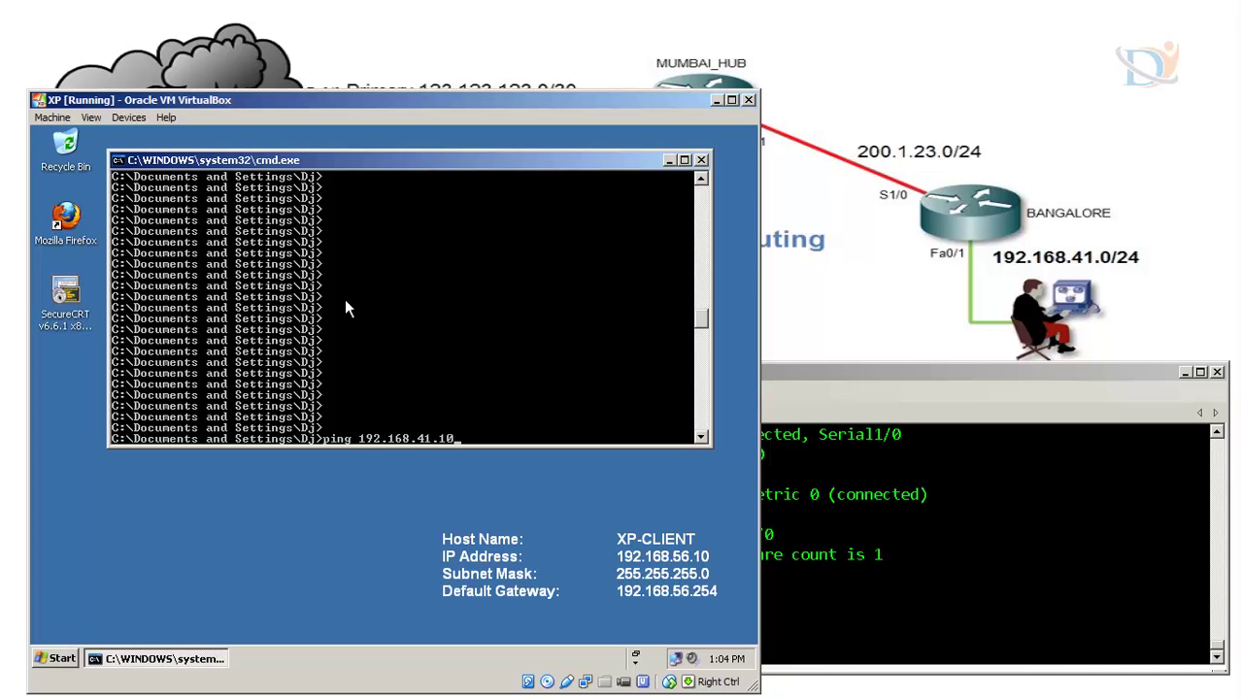
key("Return")
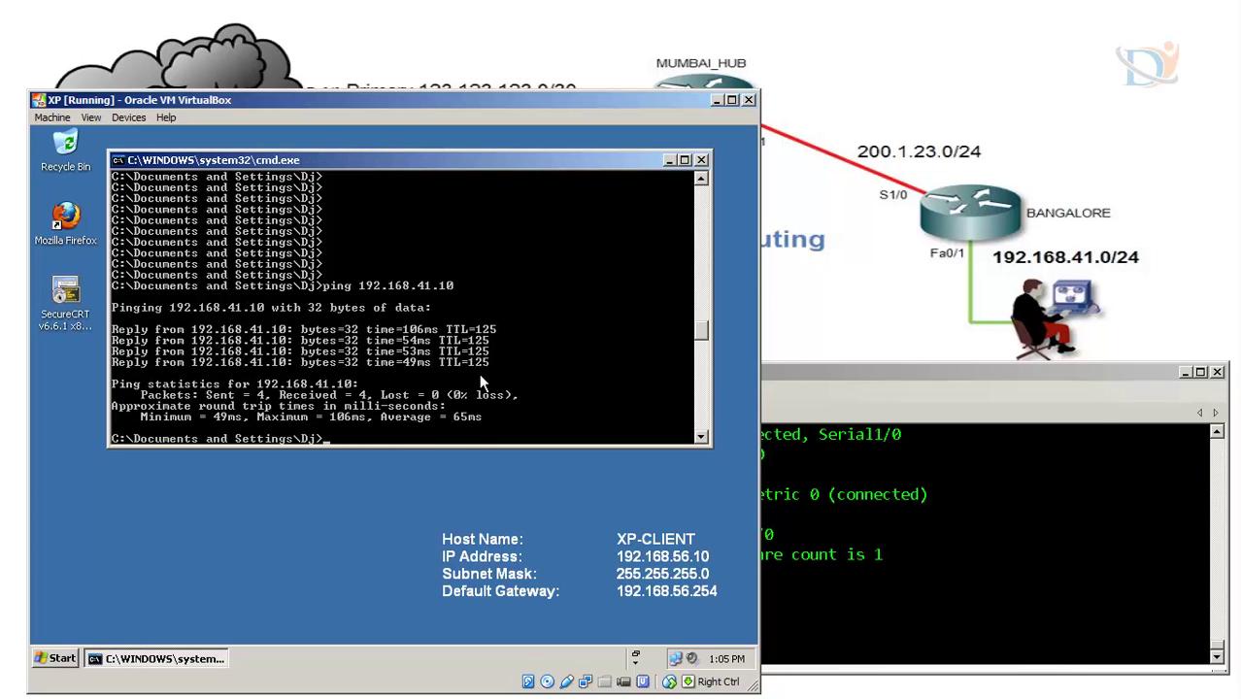
key("Control_R")
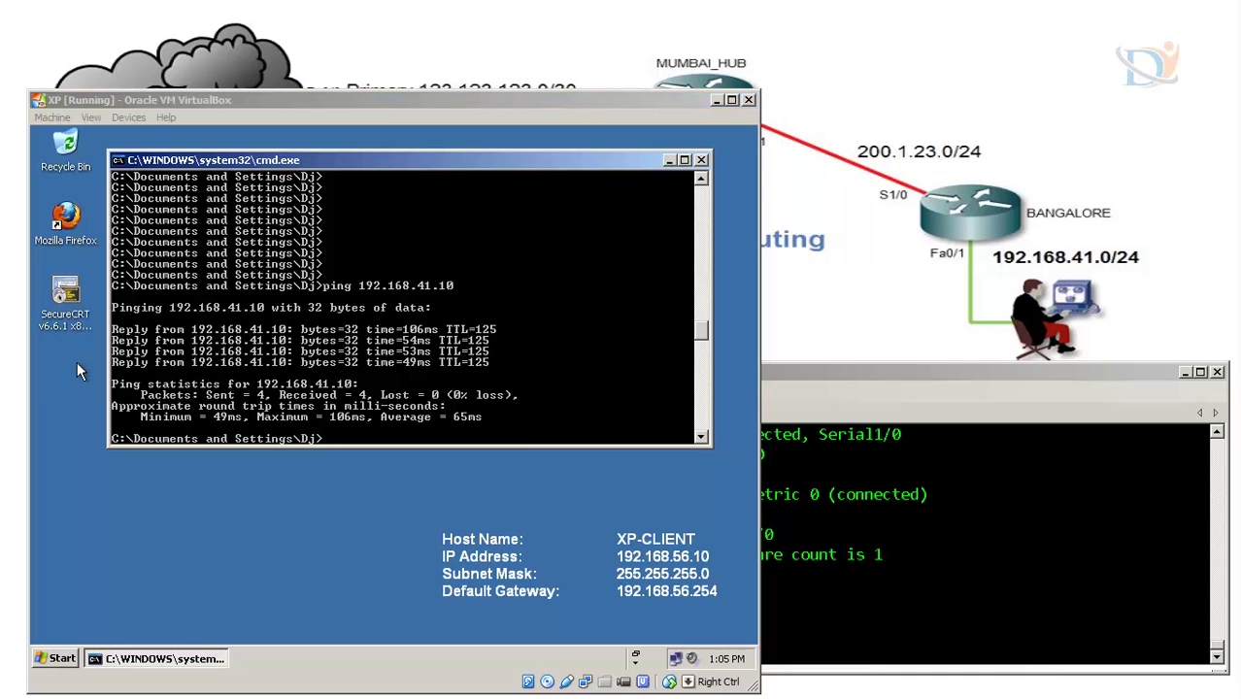
key("alt+Tab")
left_click_drag(1047, 48, 981, 103)
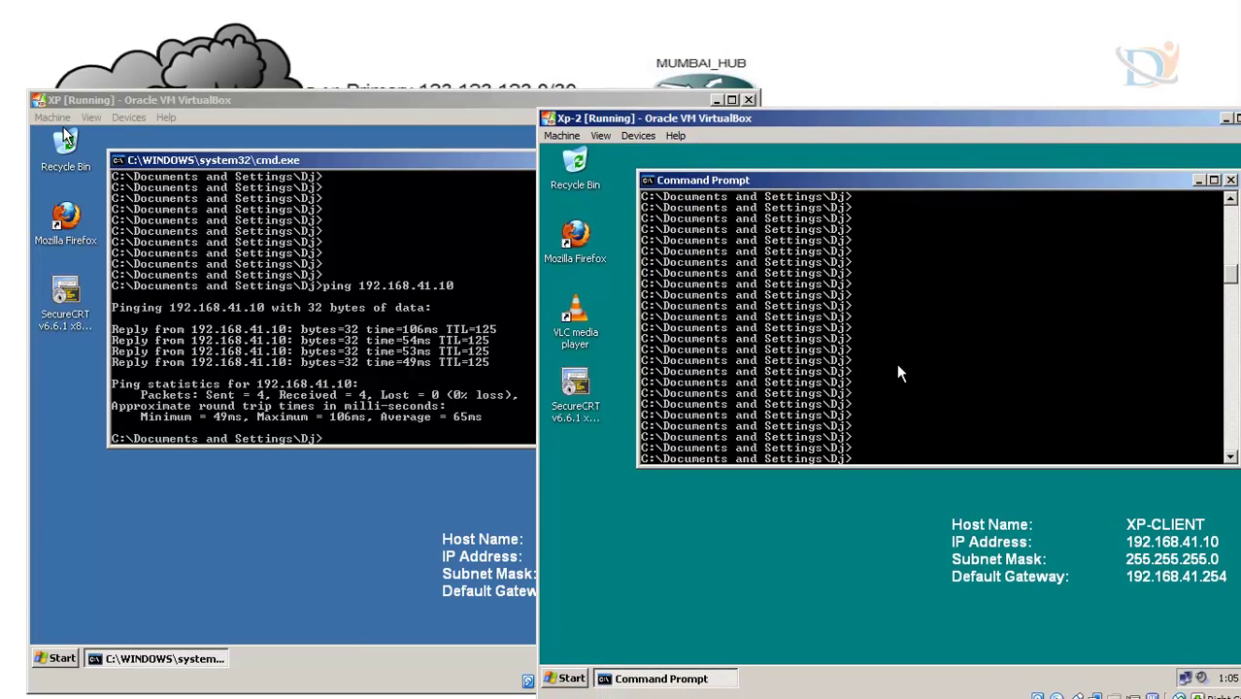
From Xp-2, ping 192.168.56.10 with 0% loss after cancelling the incomplete ping, then return to XP.
type("ping 192.")
key("Return")
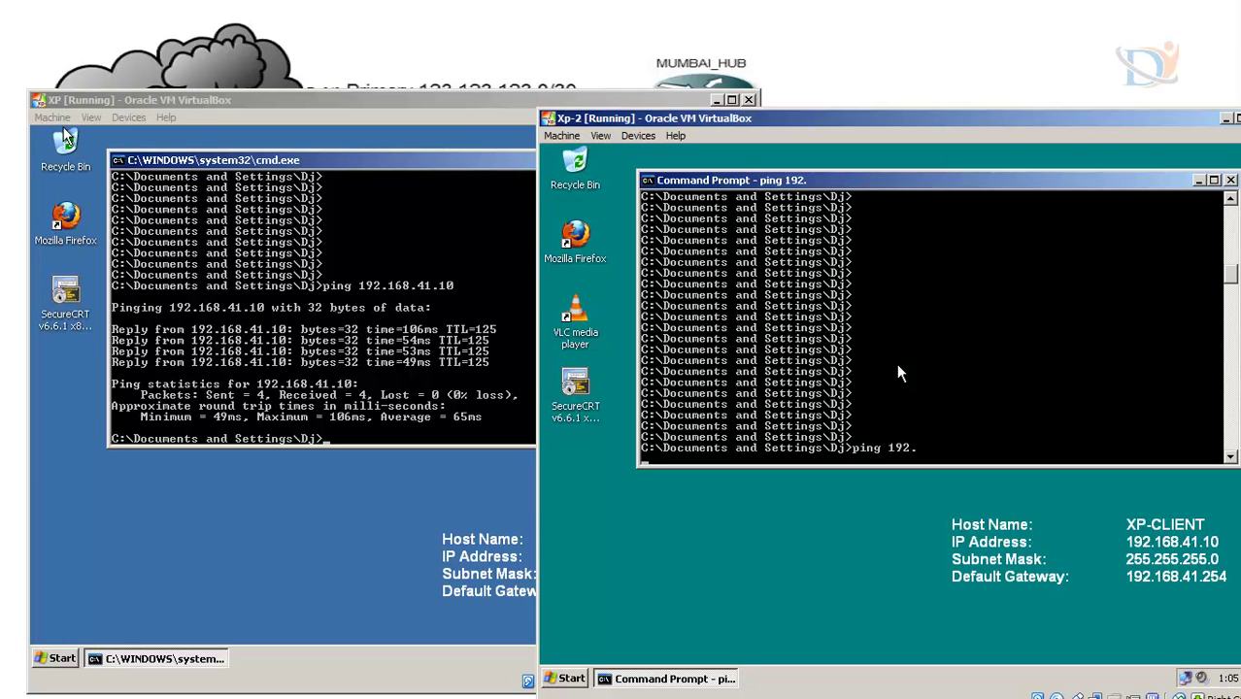
key("ctrl+c")
key("Up")
type("168.56.1")
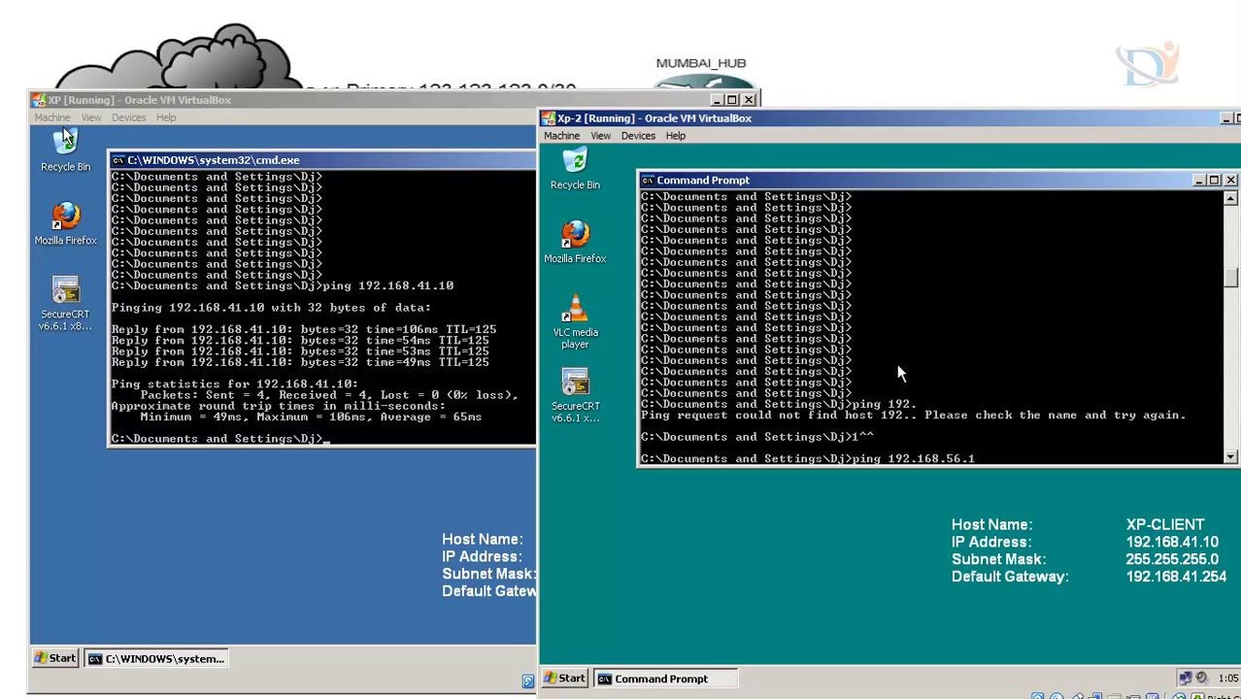
type("0")
key("Return")
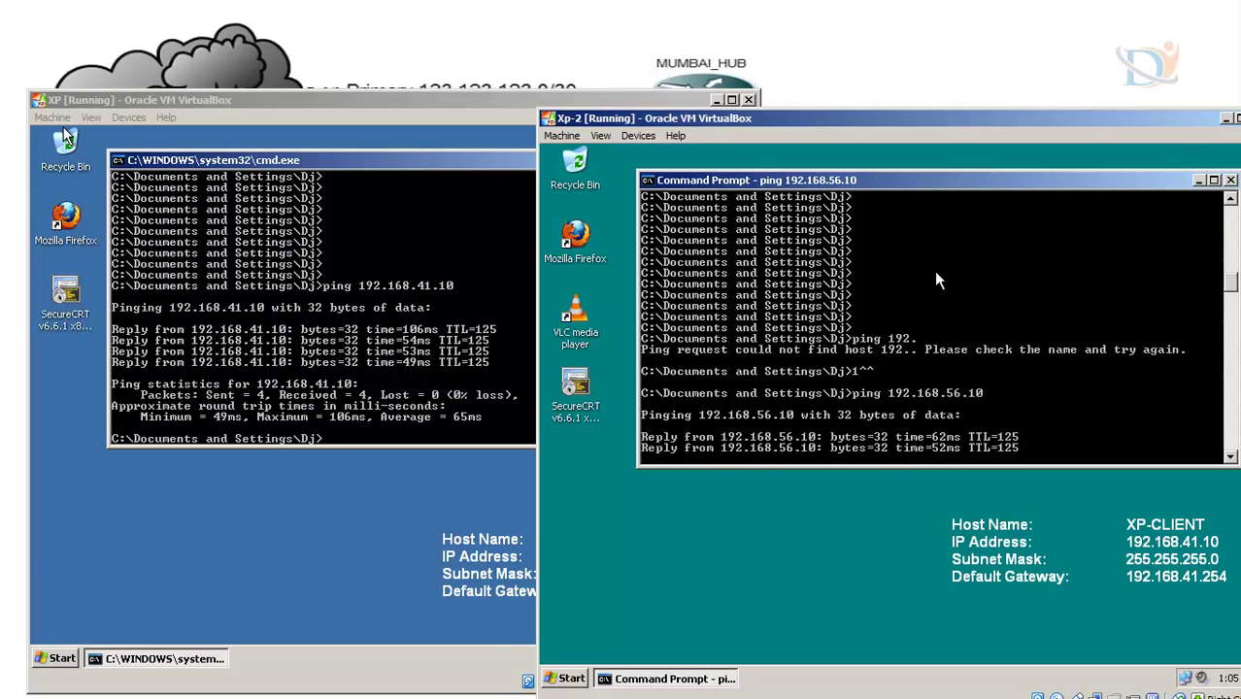
left_click_drag(1165, 123, 1016, 122)
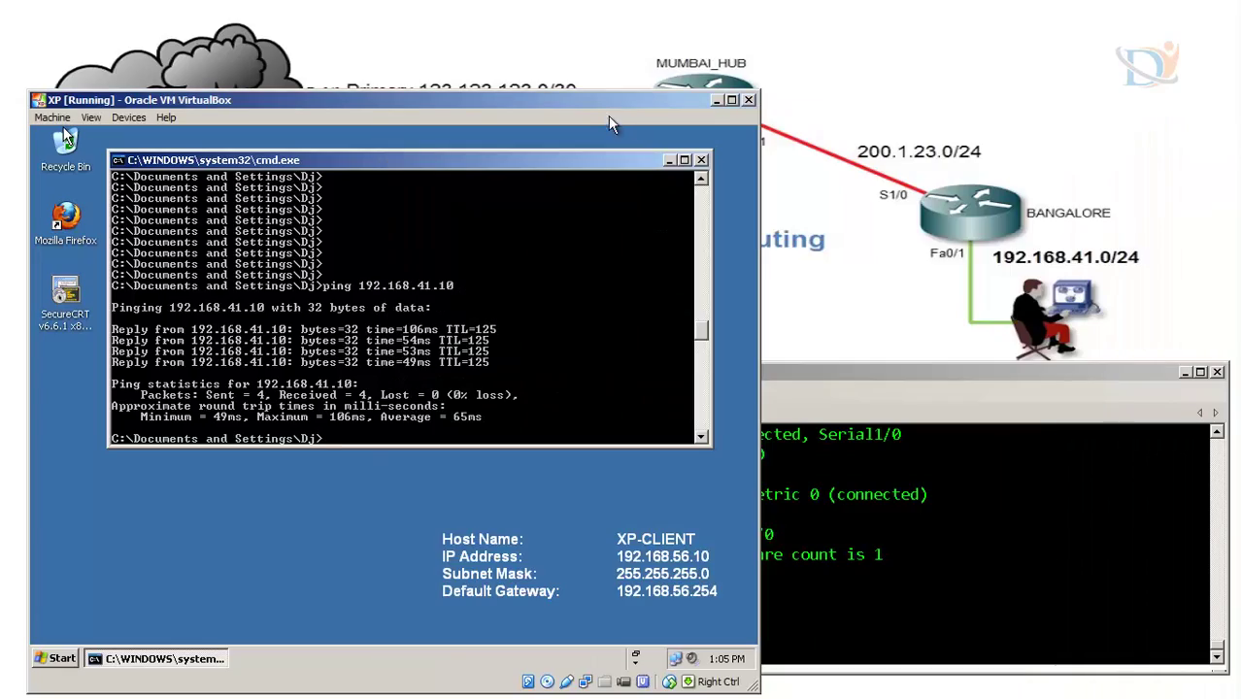
left_click_drag(572, 97, 762, 119)
Trace 192.168.41.10 from the XP client through 192.168.56.254, 200.1.12.3 and 200.1.23.2.
type("t")
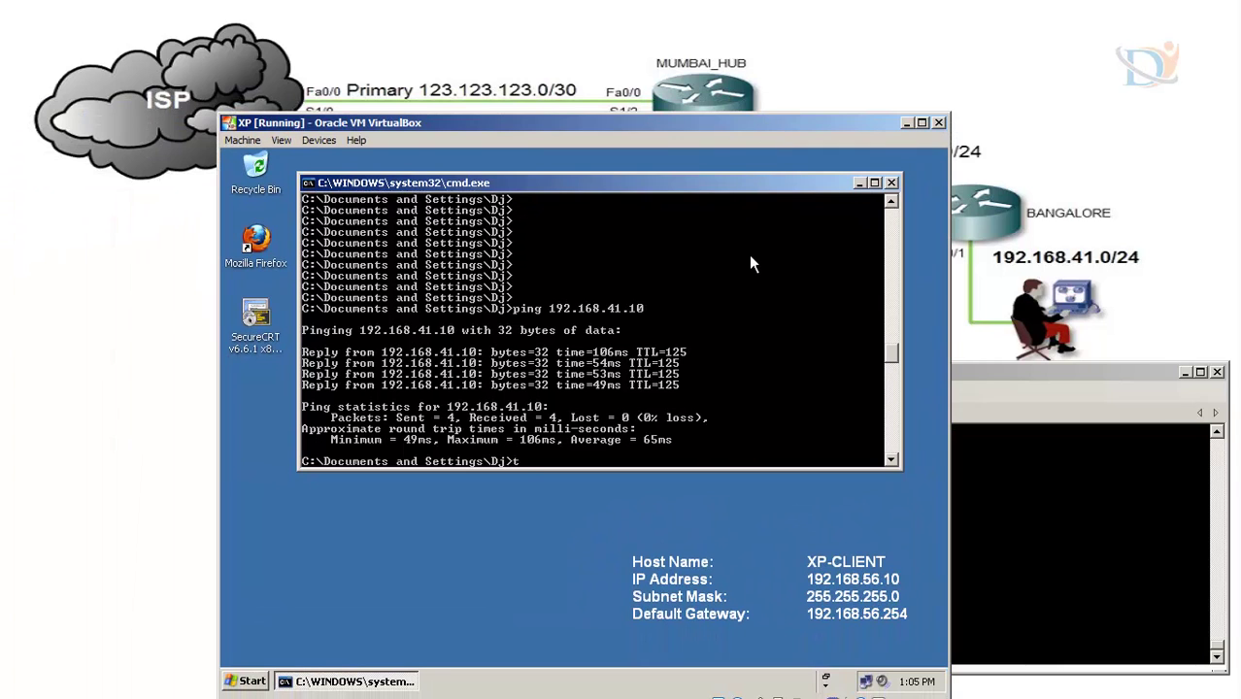
type("racert")
left_click_drag(590, 127, 546, 224)
type("1")
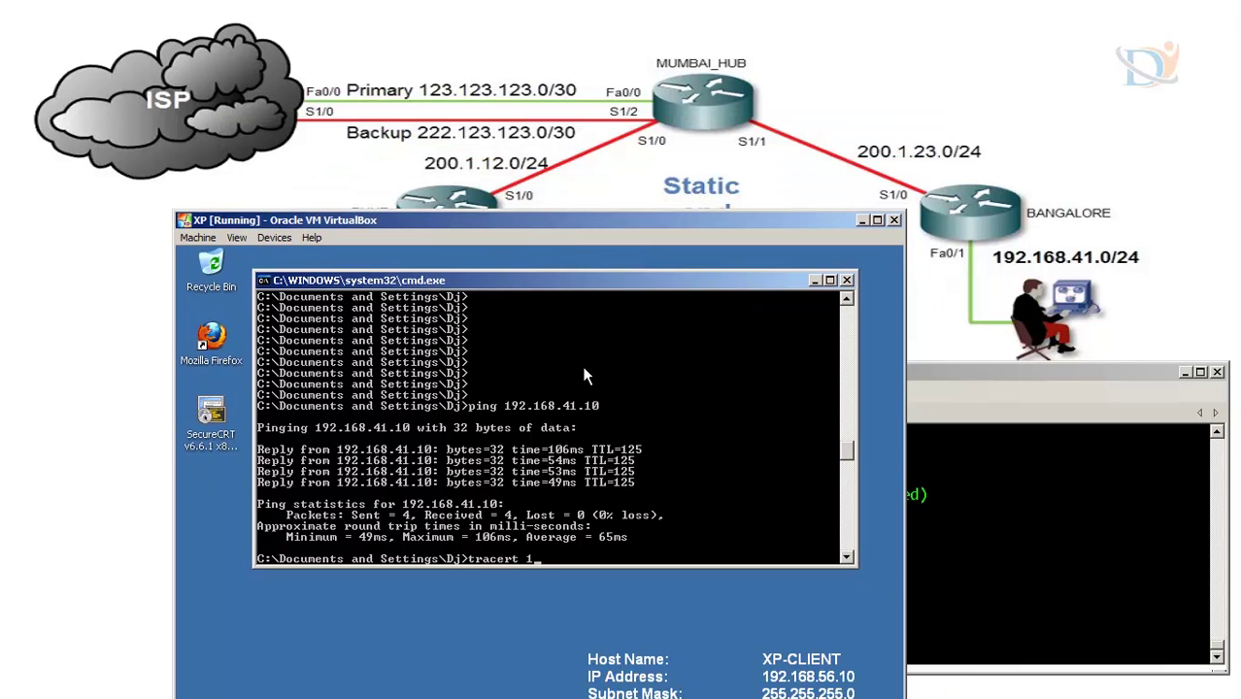
type("92.168.41.10")
key("Return")
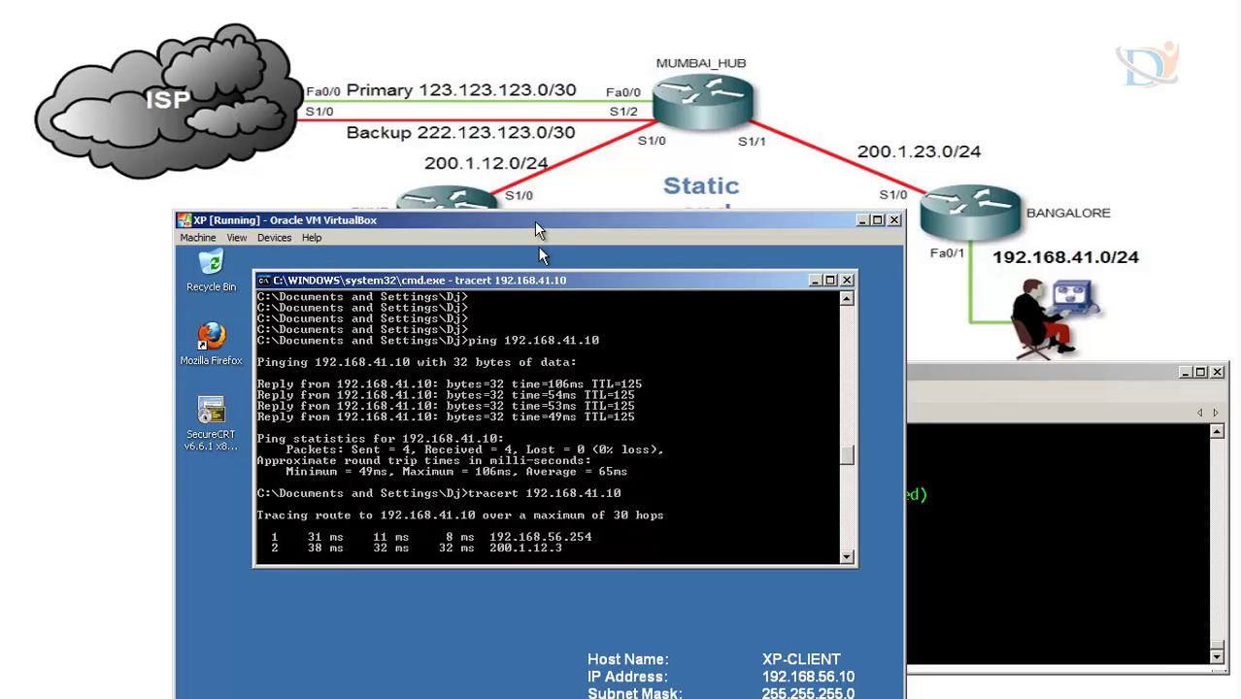
left_click_drag(535, 237, 521, 310)
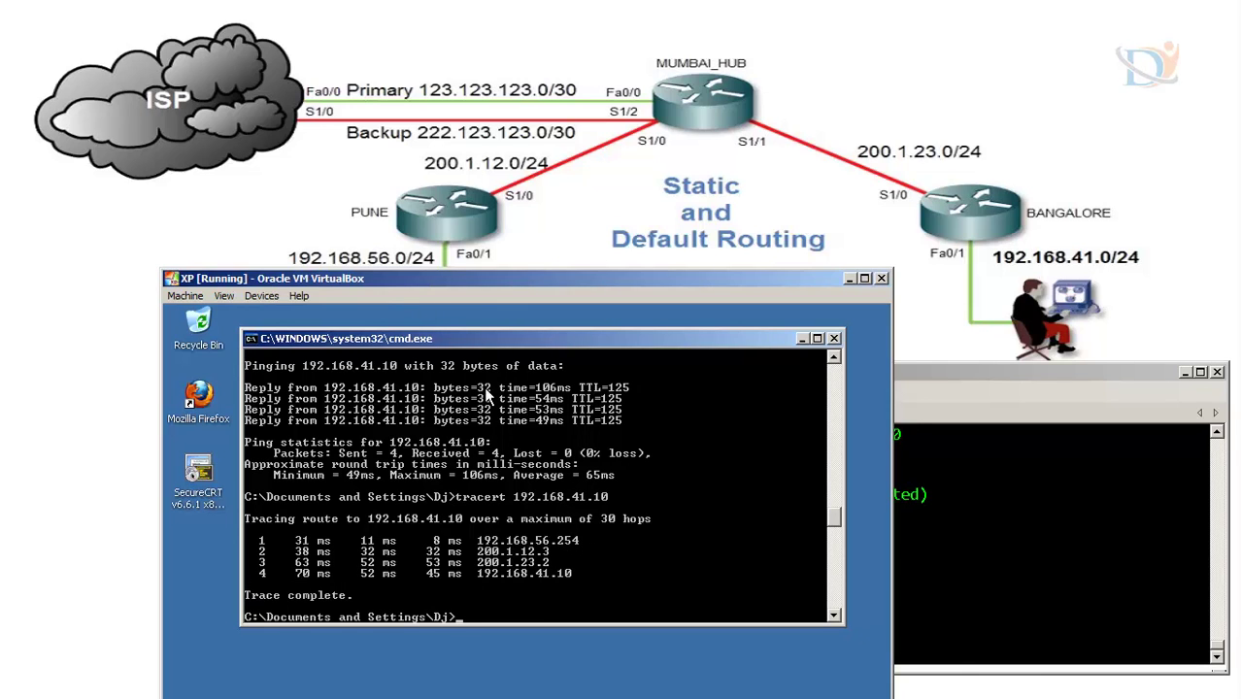
left_click_drag(465, 284, 360, 198)
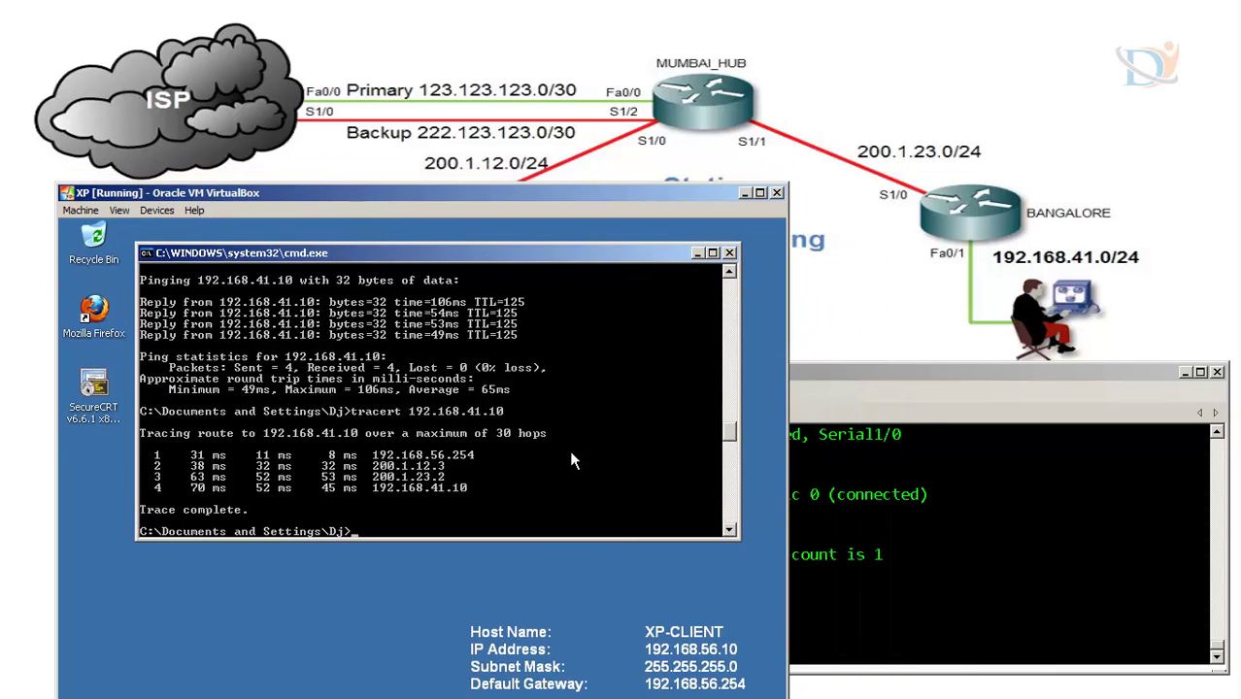